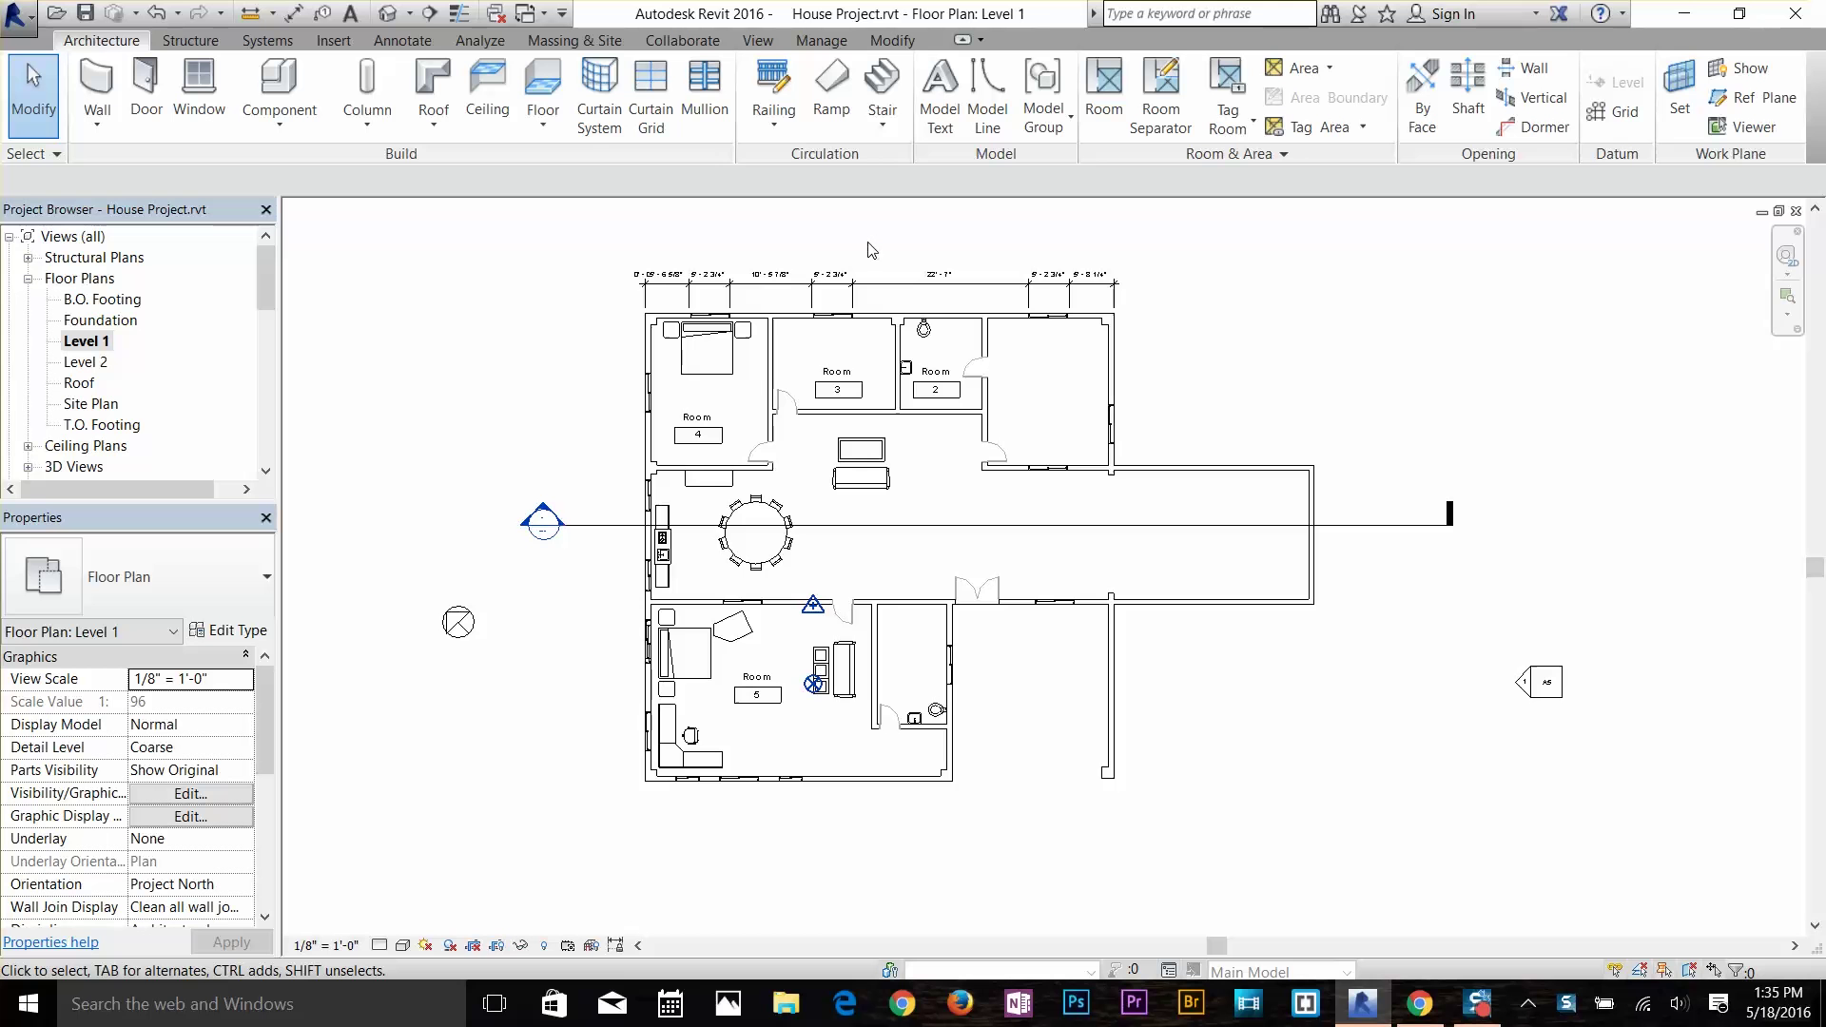
# Select the top dimension string on the Level 1 plan, then clear the selection.
pyautogui.moveTo(1176, 241); pyautogui.dragTo(600, 315)
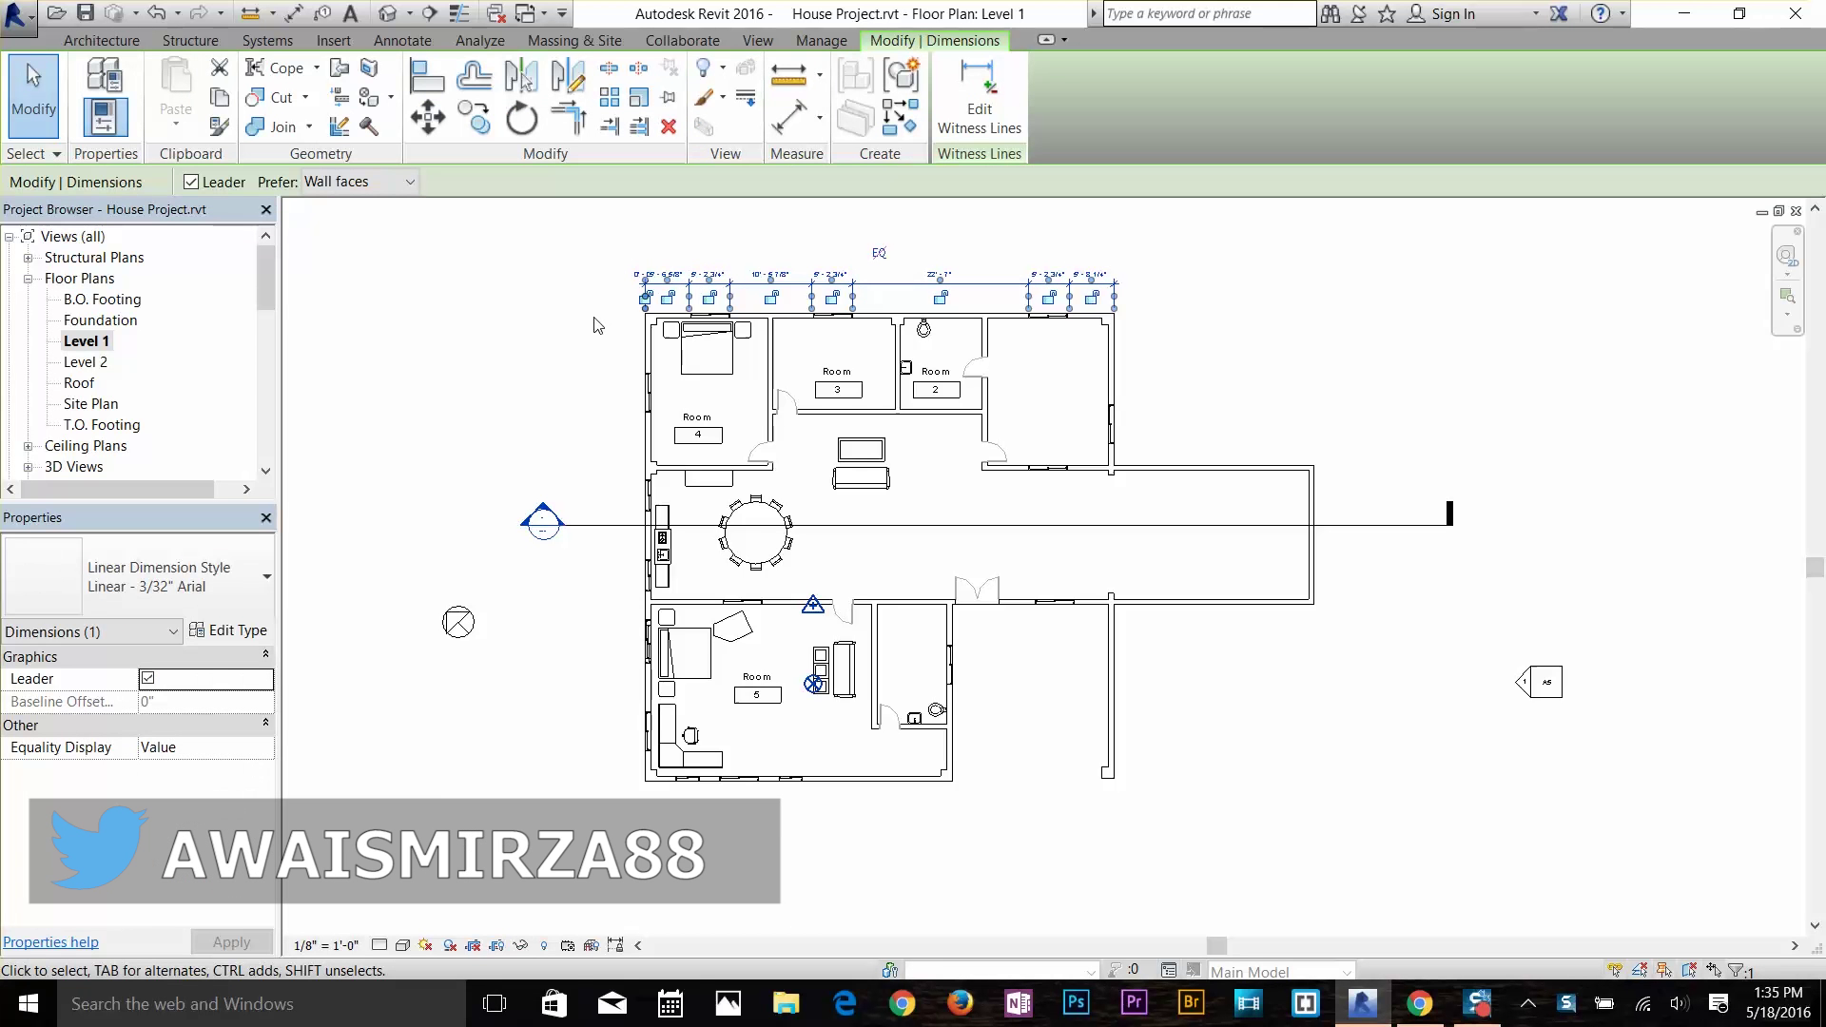
pyautogui.press('Escape')
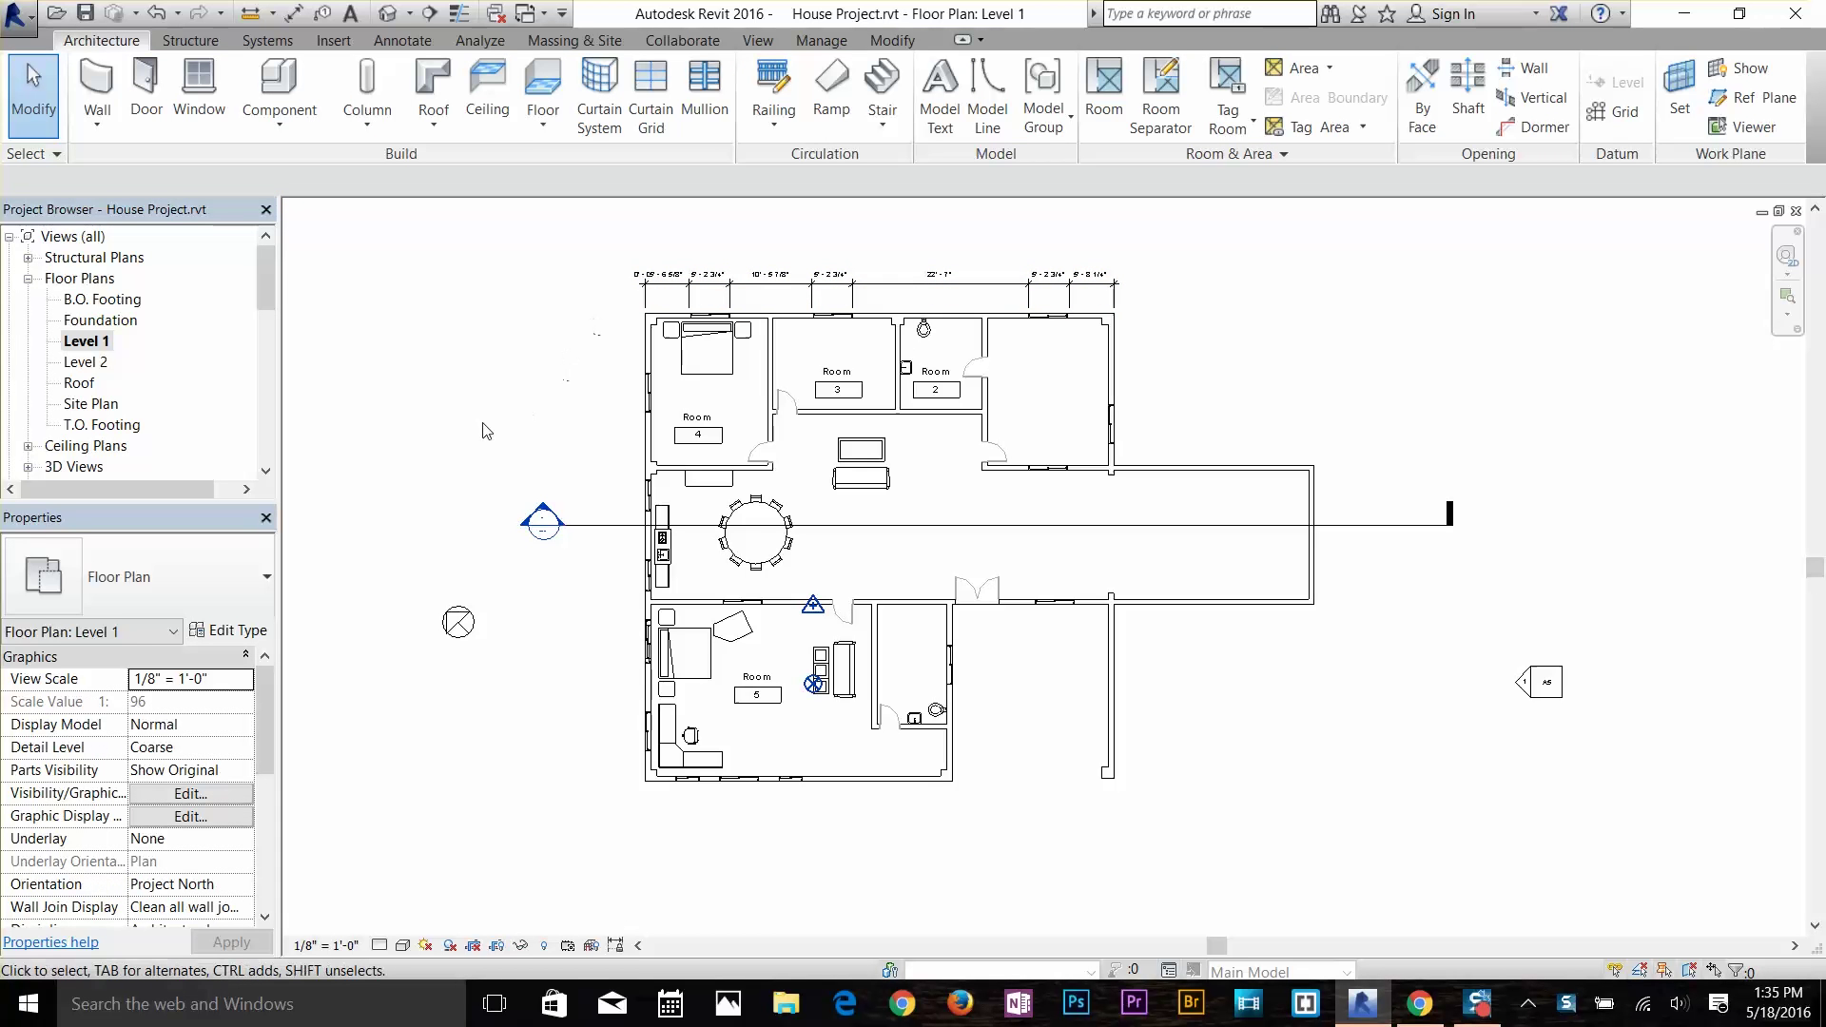
# Show the Export > CAD Formats submenu listing DWG, DXF, DGN and ACIS (SAT).
pyautogui.click(15, 23)
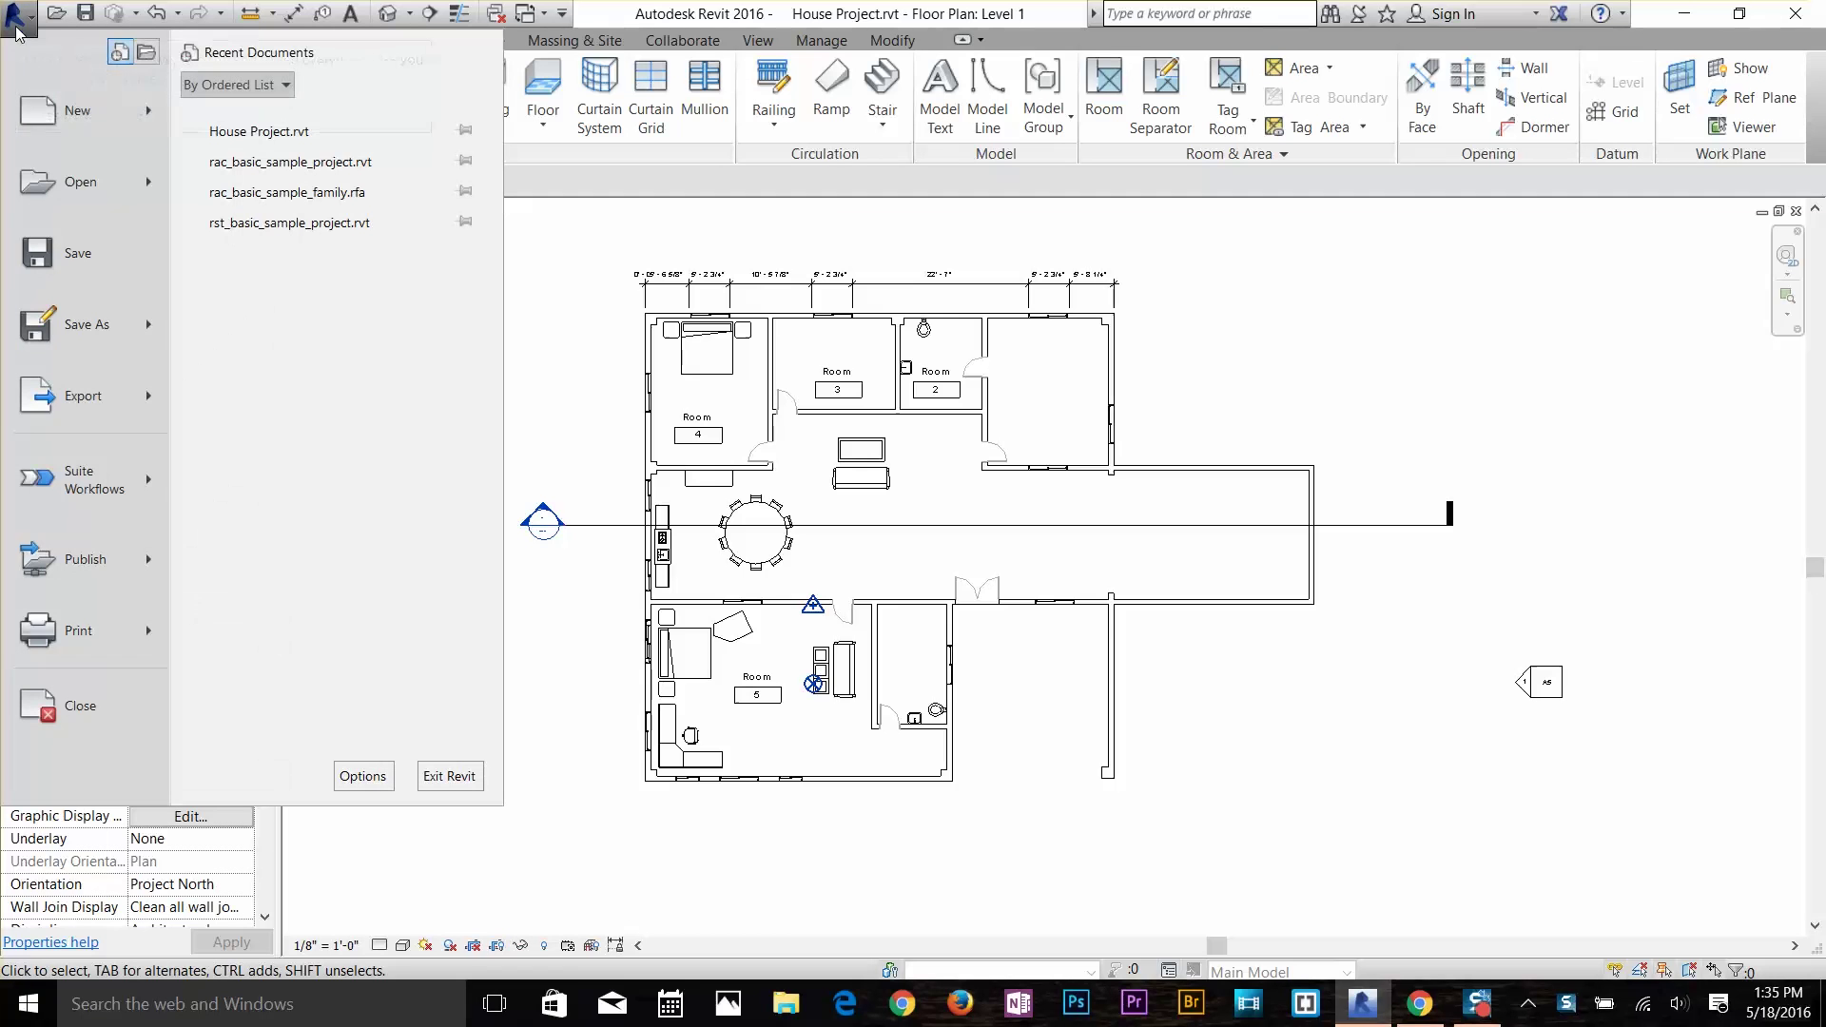
pyautogui.moveTo(88, 381)
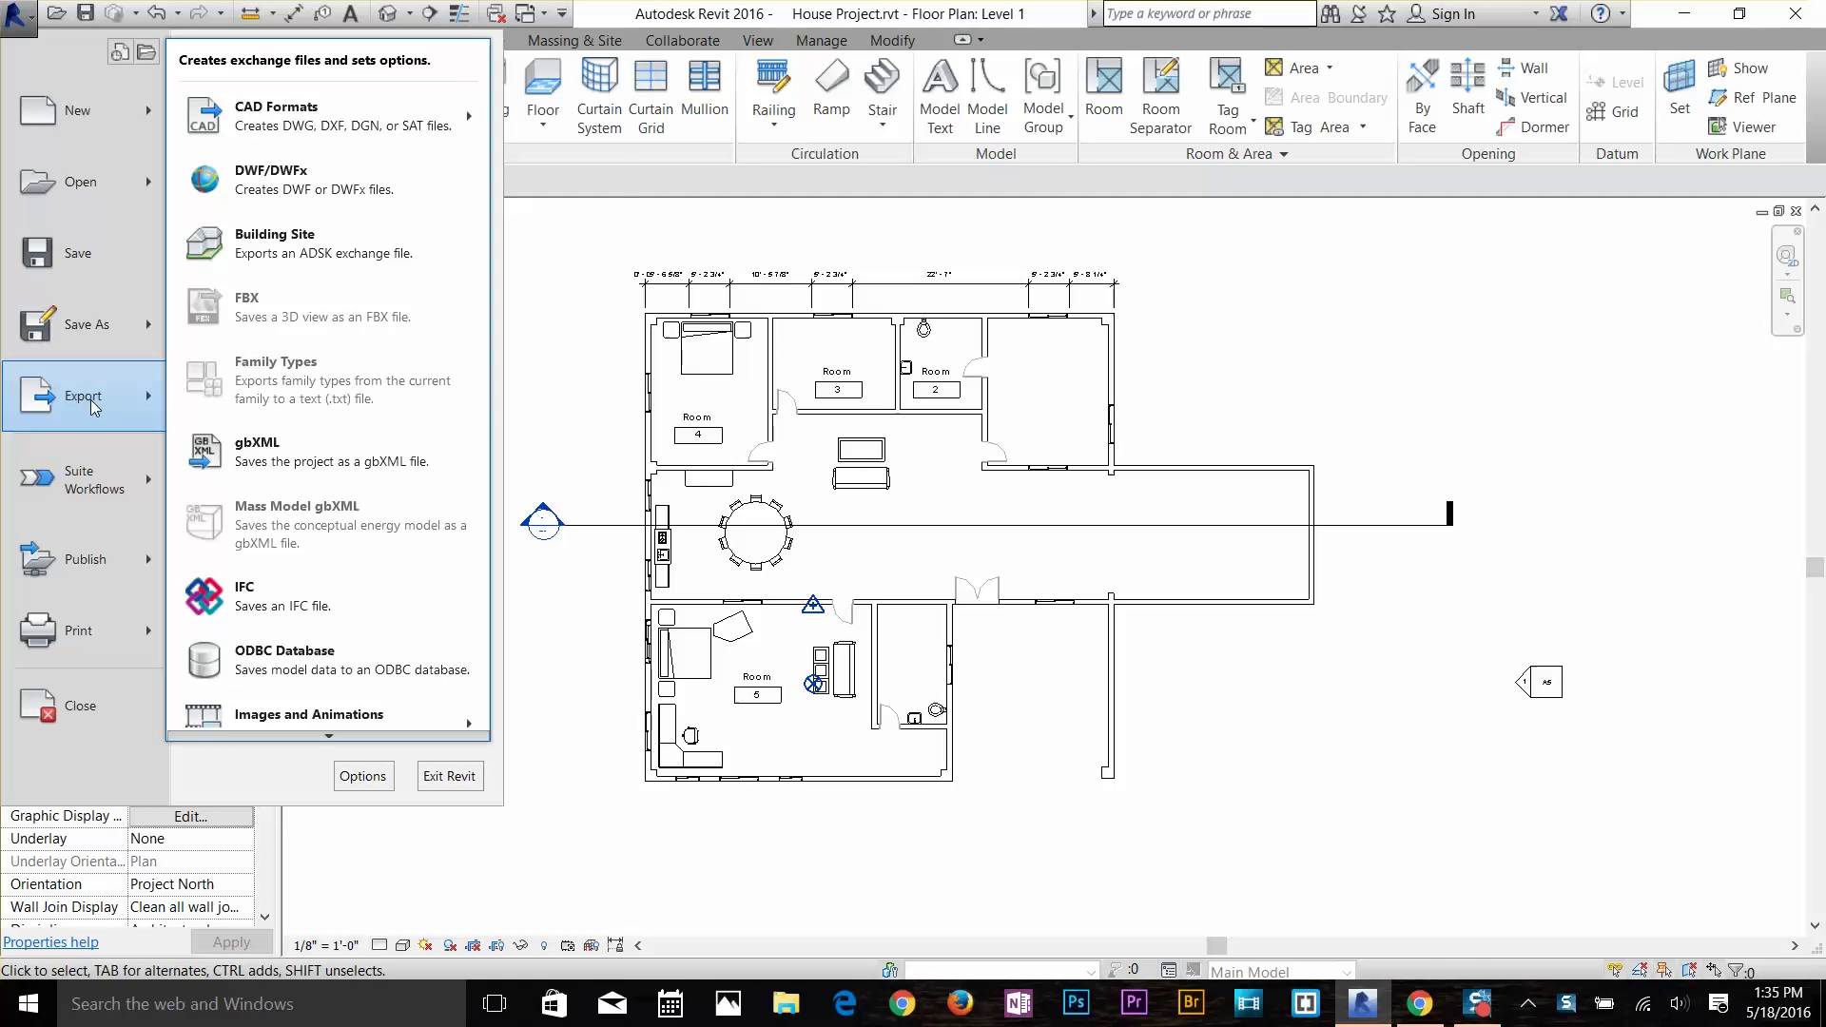
pyautogui.moveTo(482, 124)
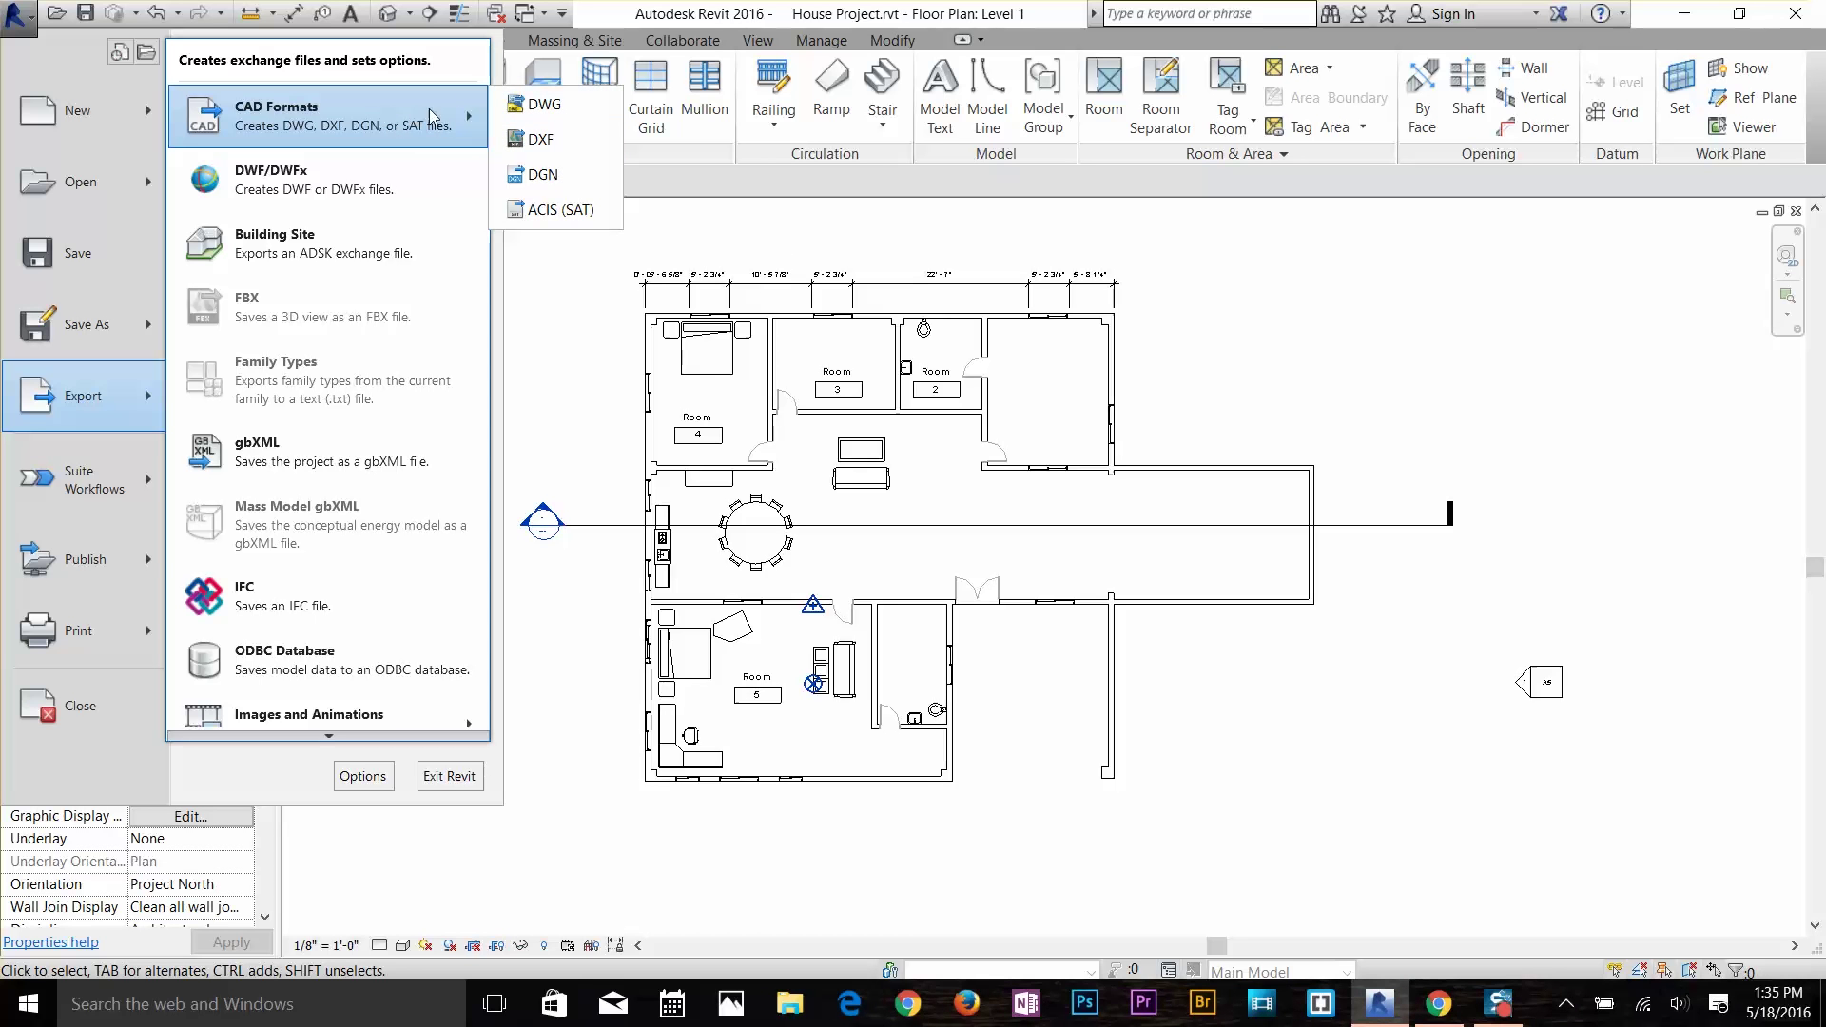
# Start a DWG export and set Export to the in-session view/sheet set.
pyautogui.click(532, 105)
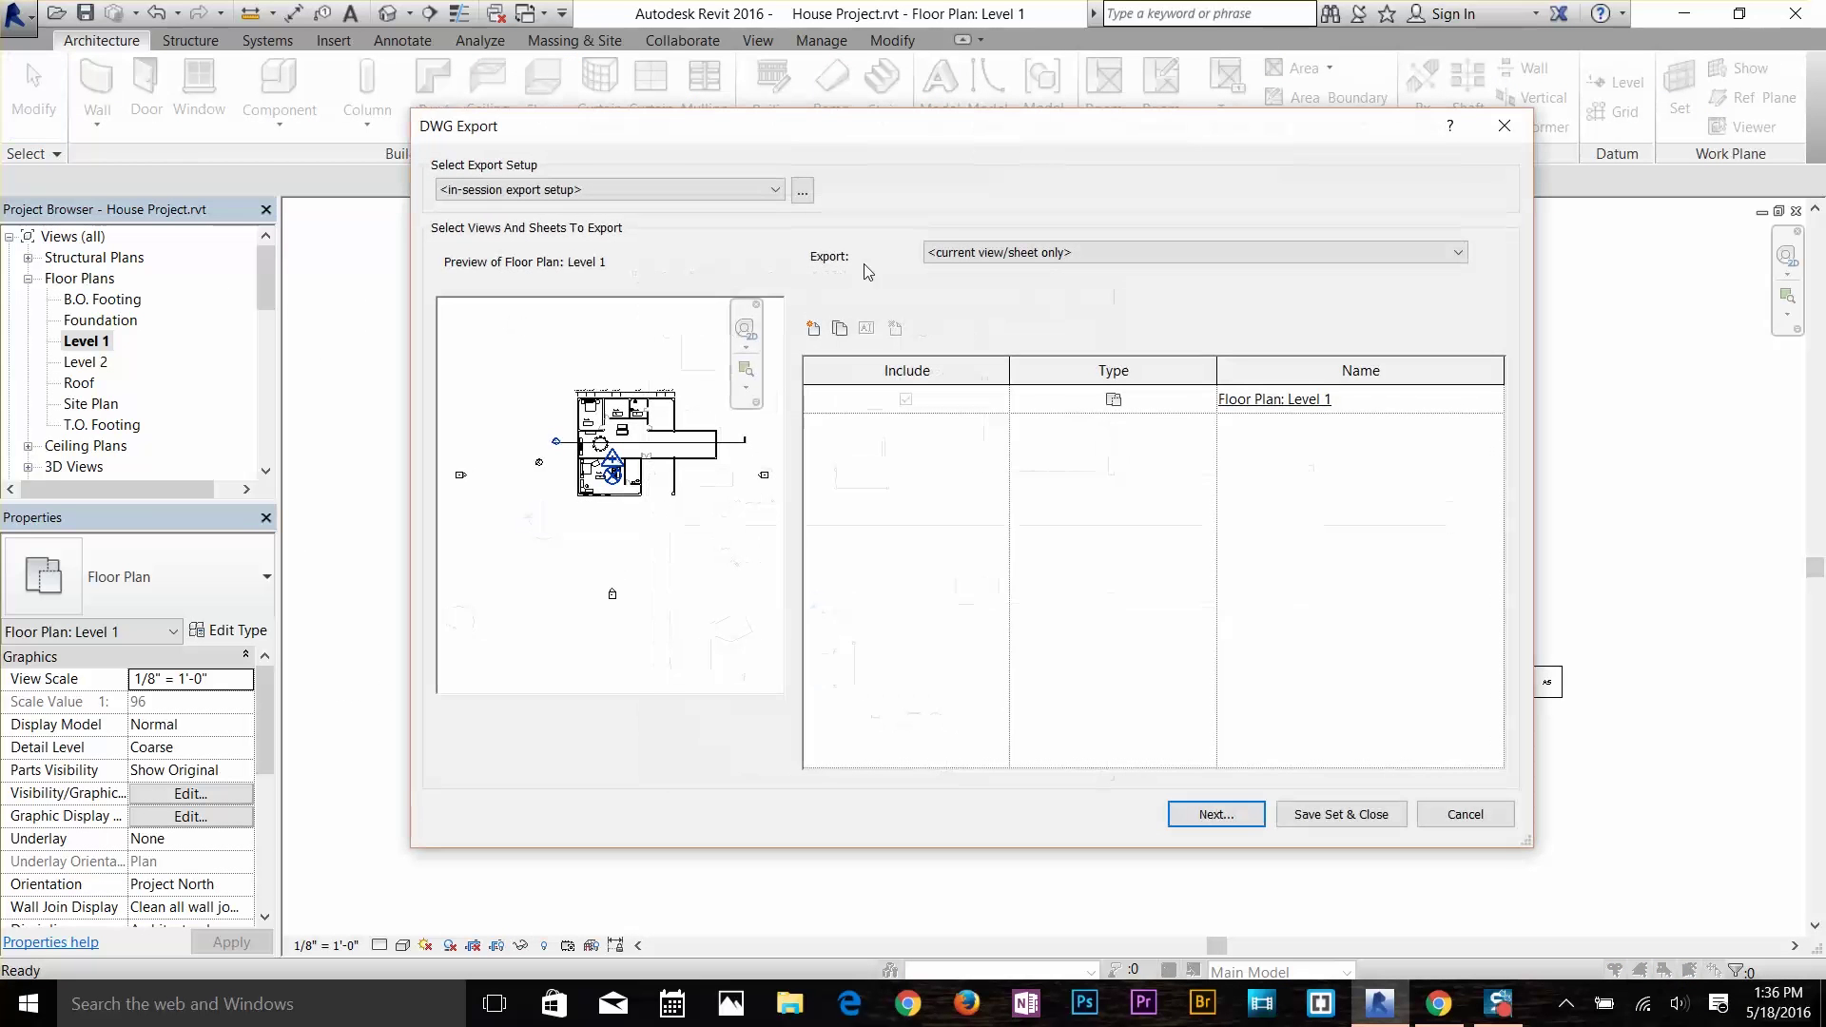
pyautogui.moveTo(969, 136); pyautogui.dragTo(953, 172)
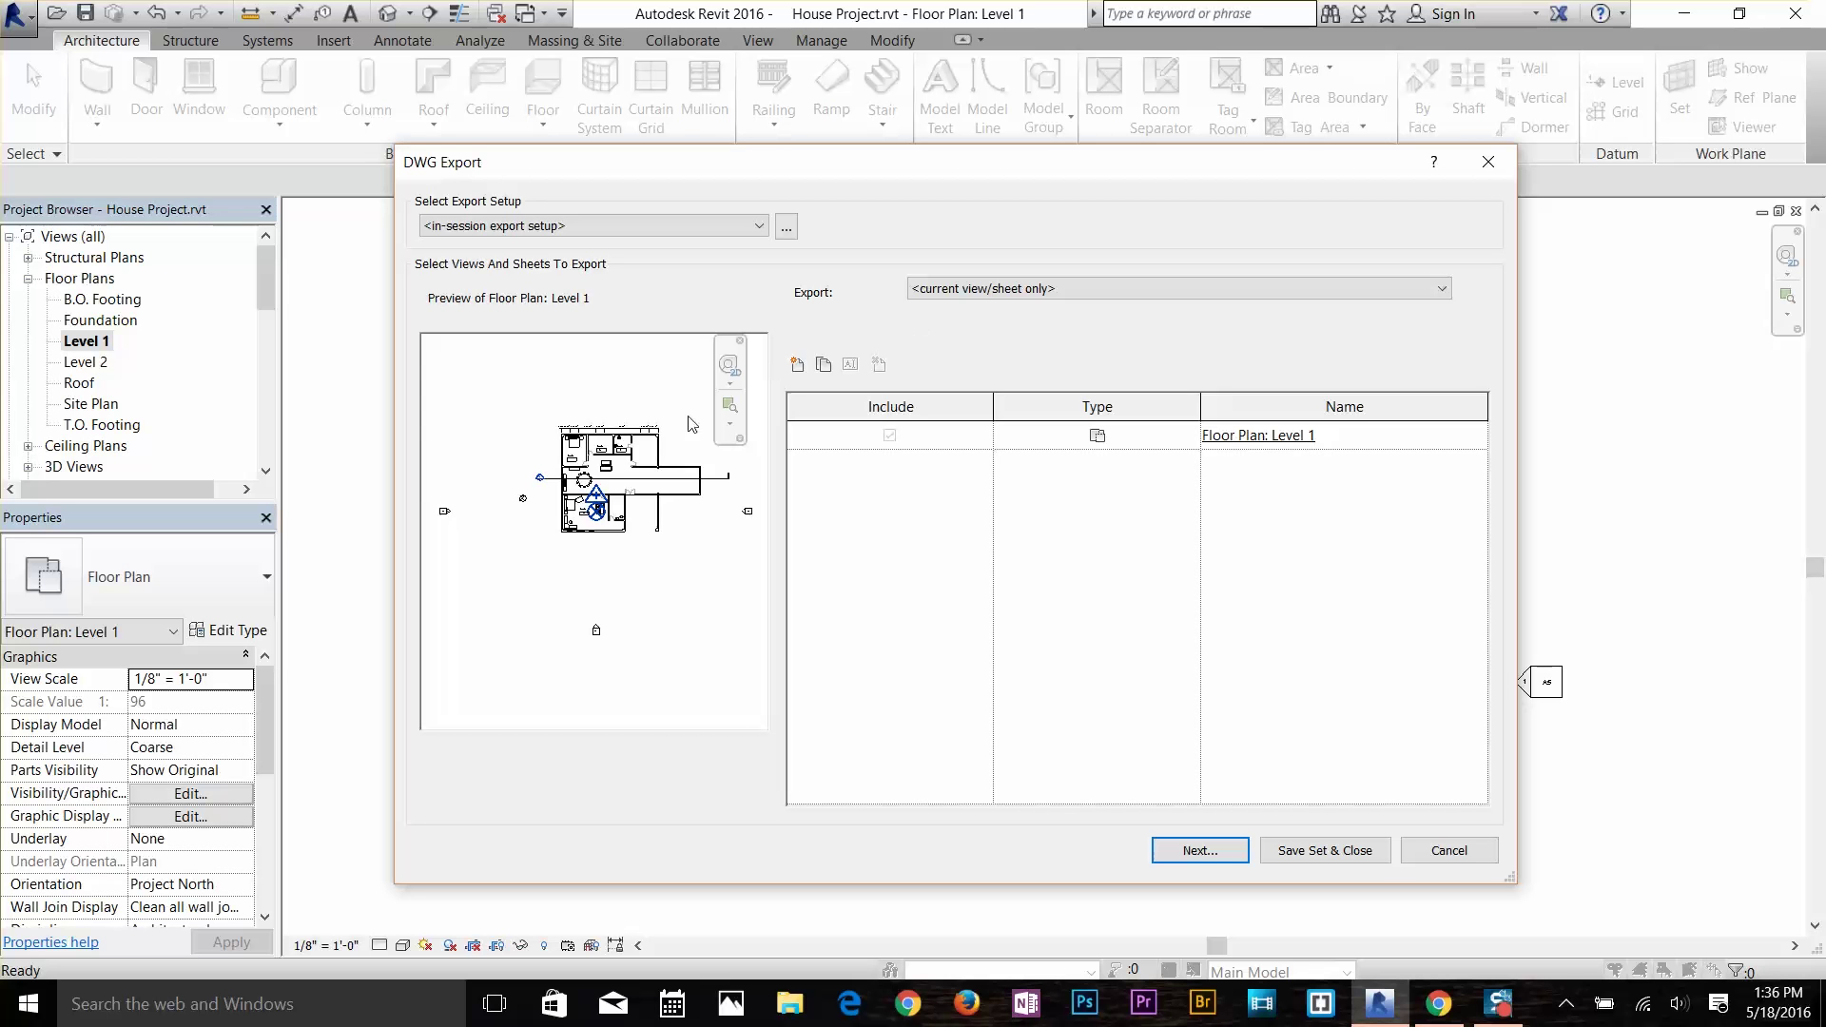
pyautogui.click(994, 297)
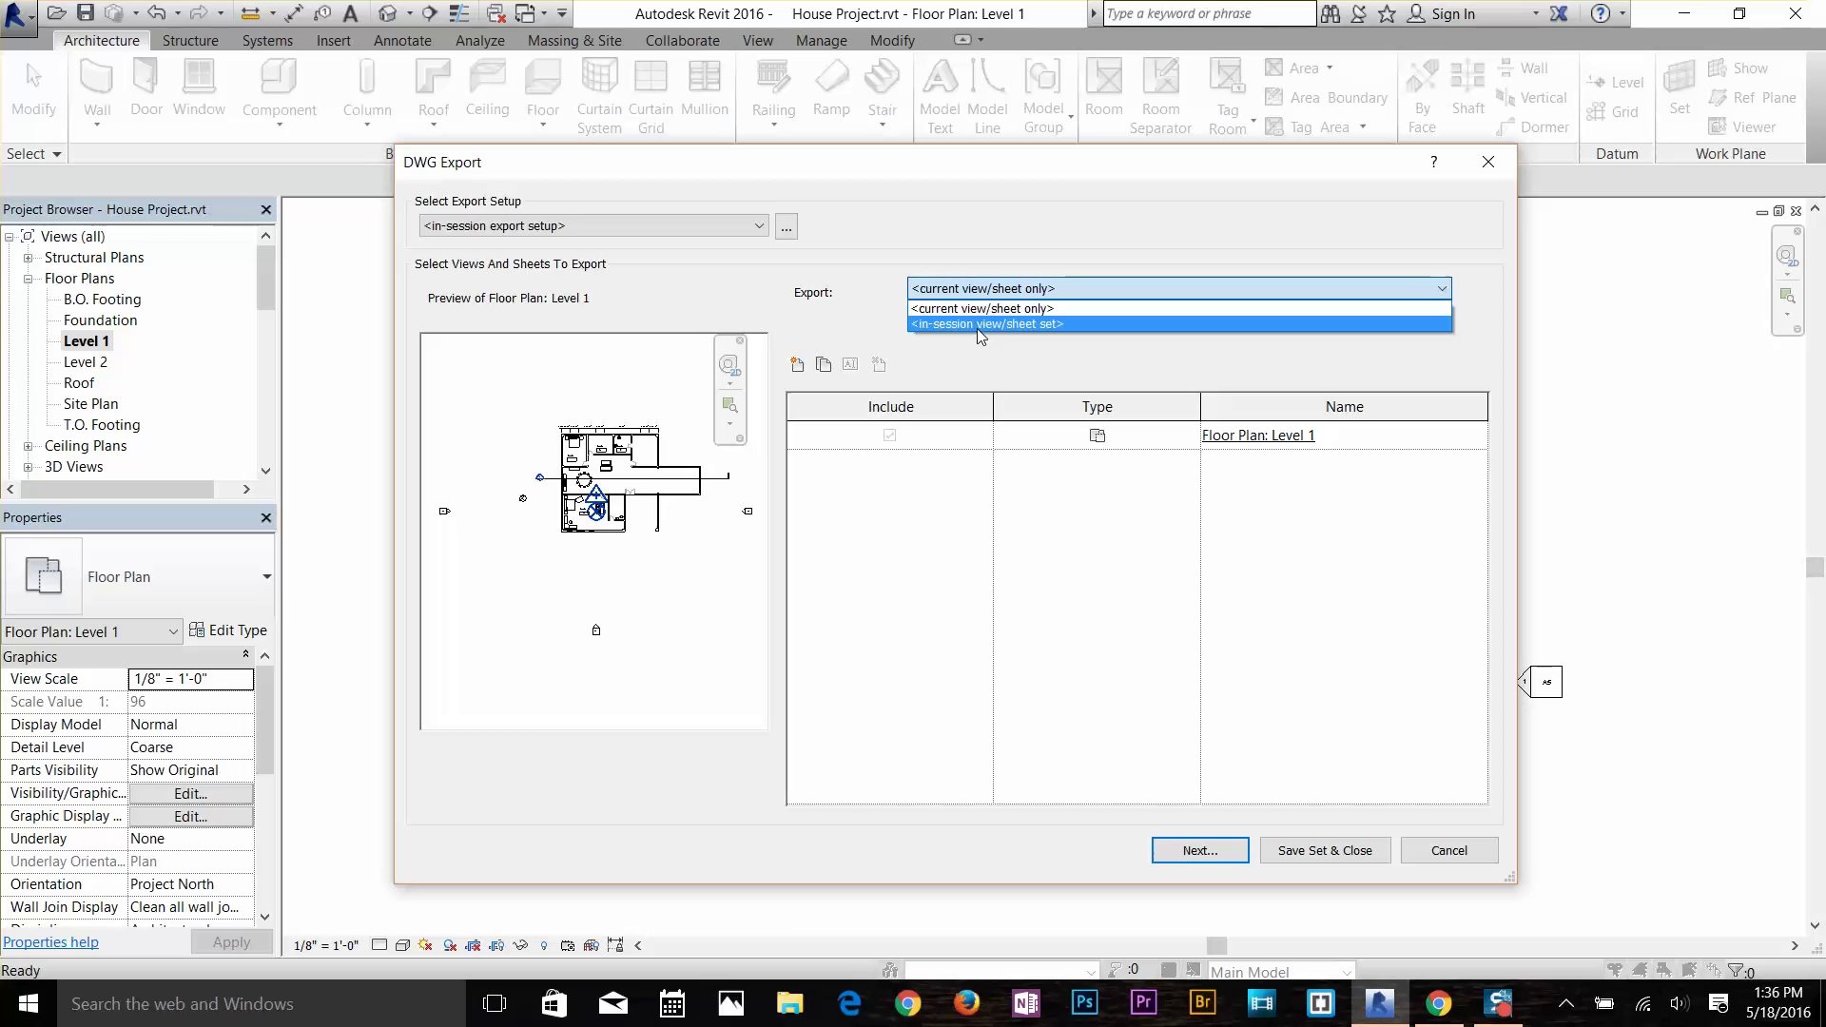
pyautogui.click(986, 326)
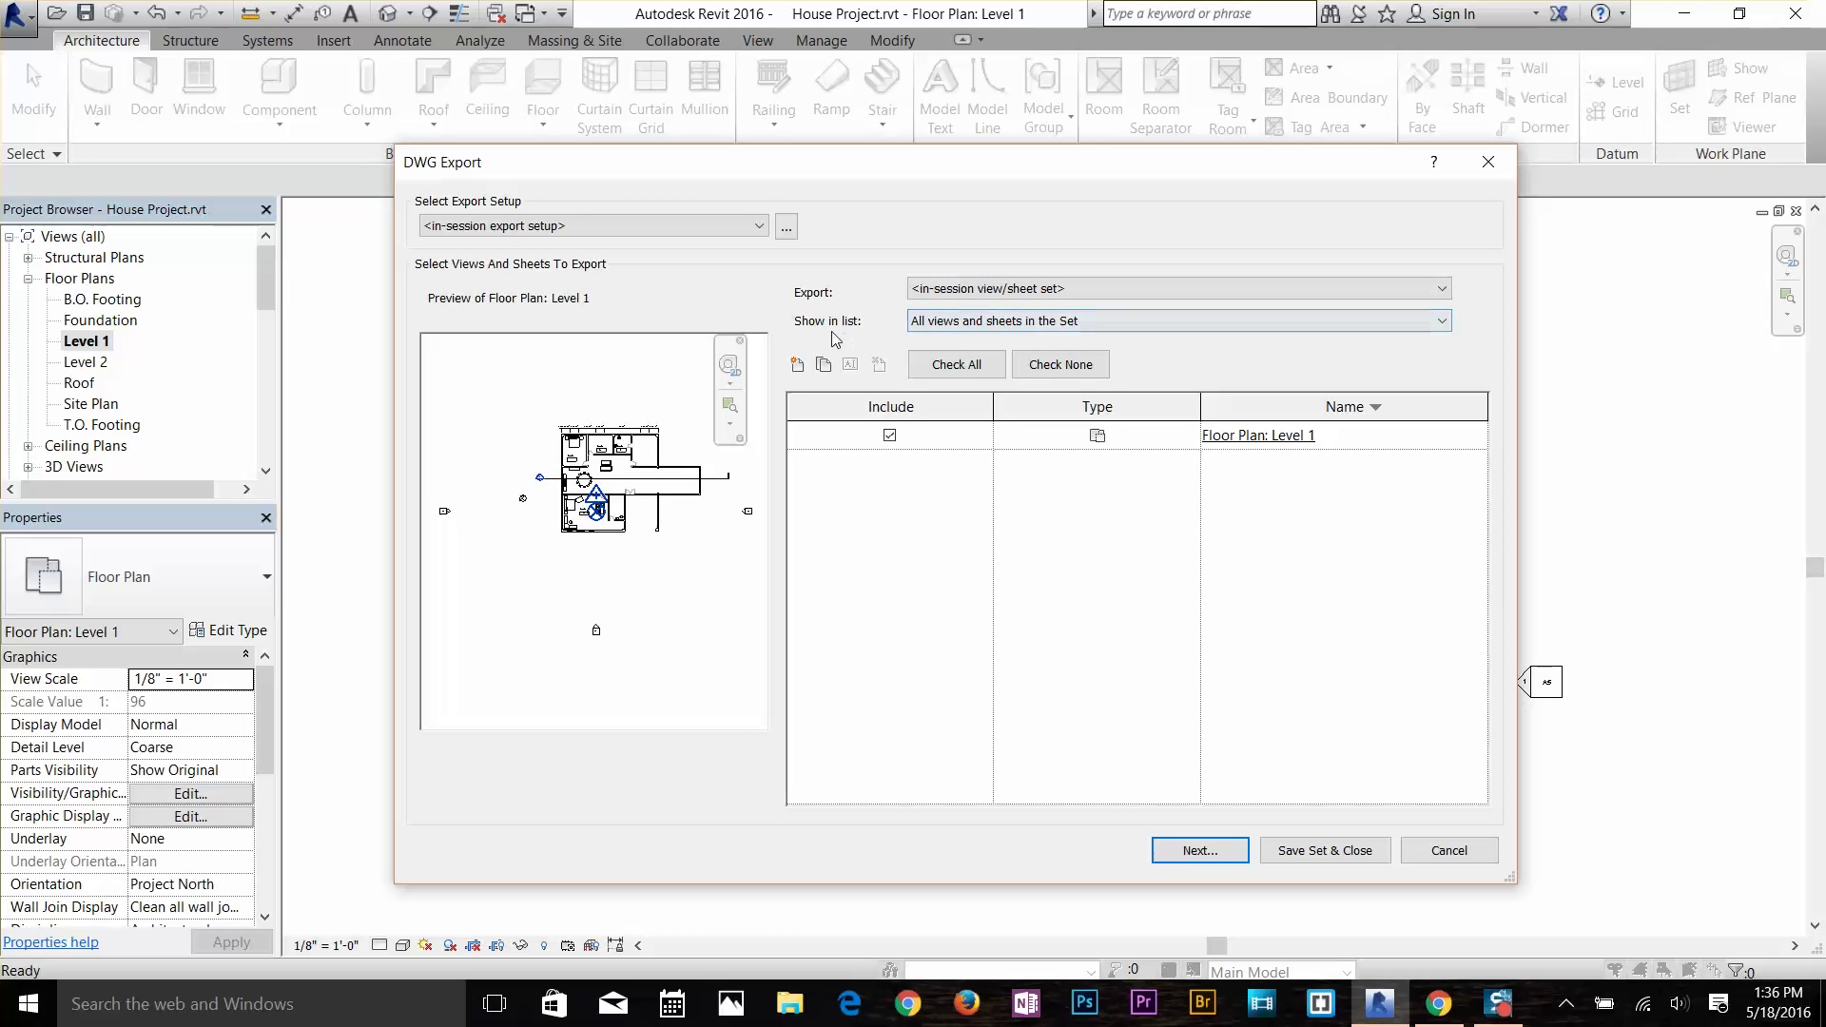
pyautogui.click(1094, 324)
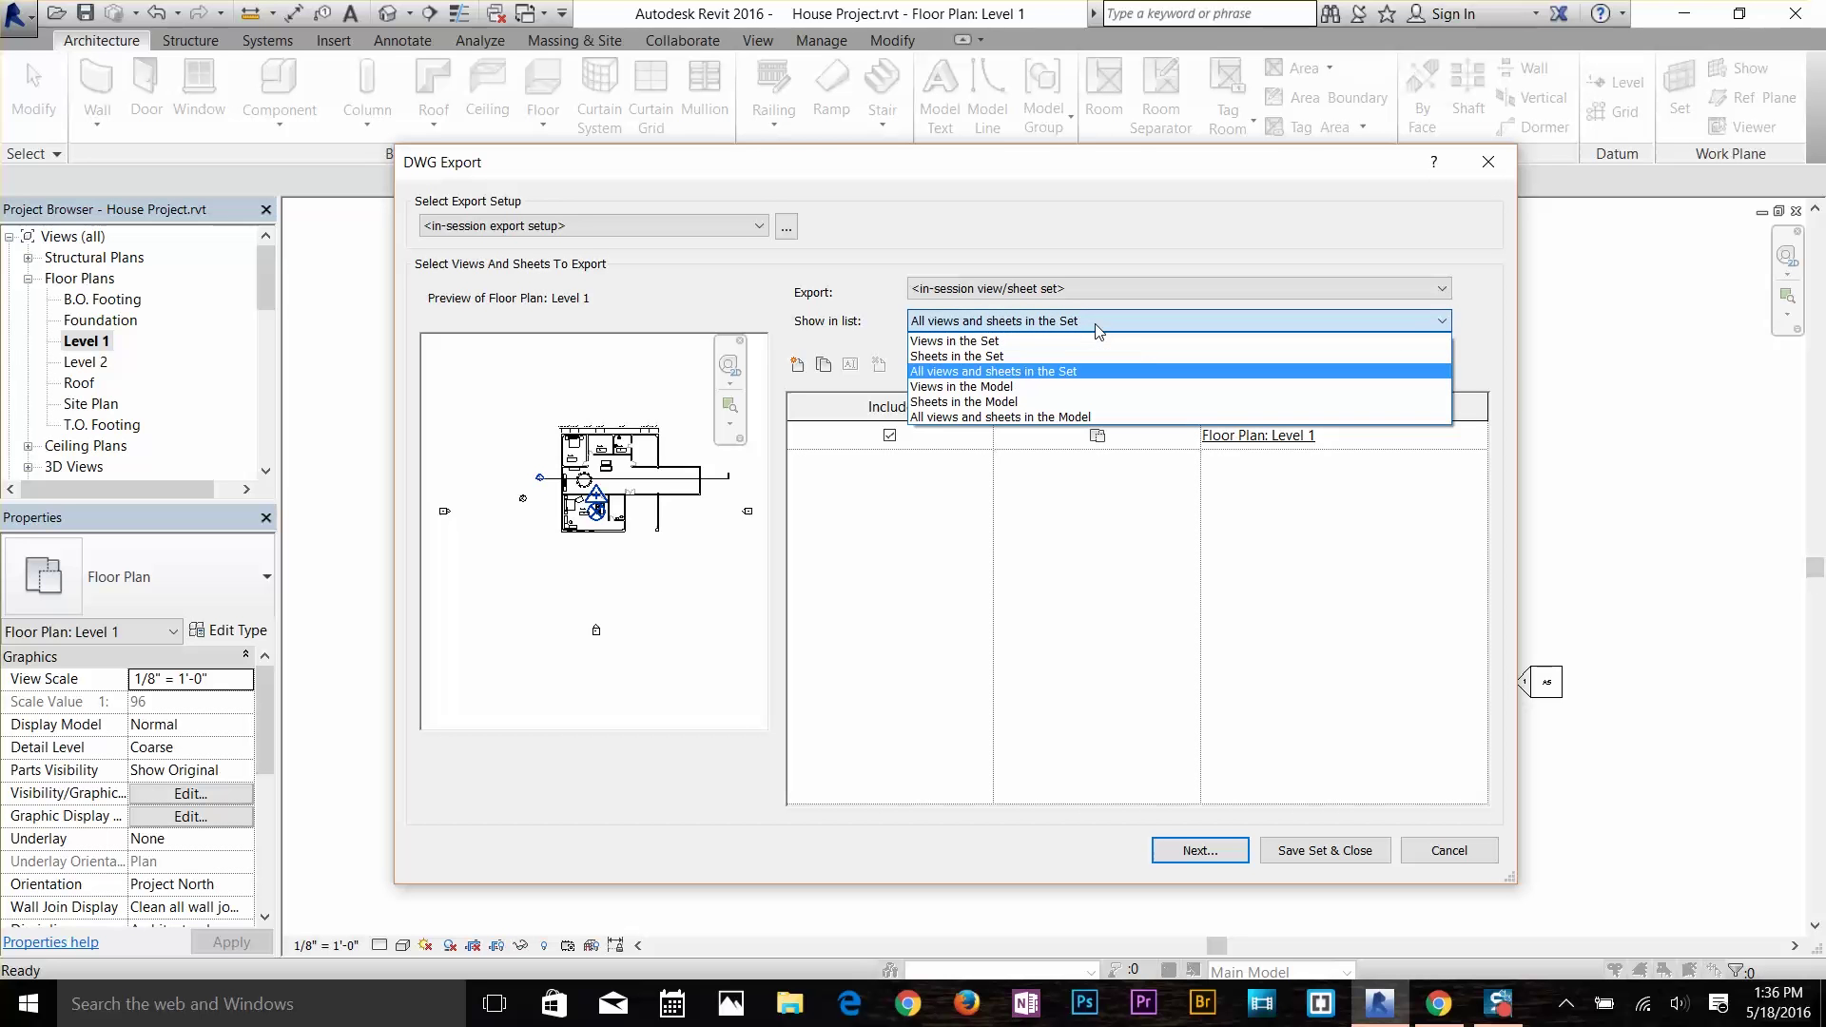
# Show all views and sheets in the model in the DWG export list.
pyautogui.click(984, 418)
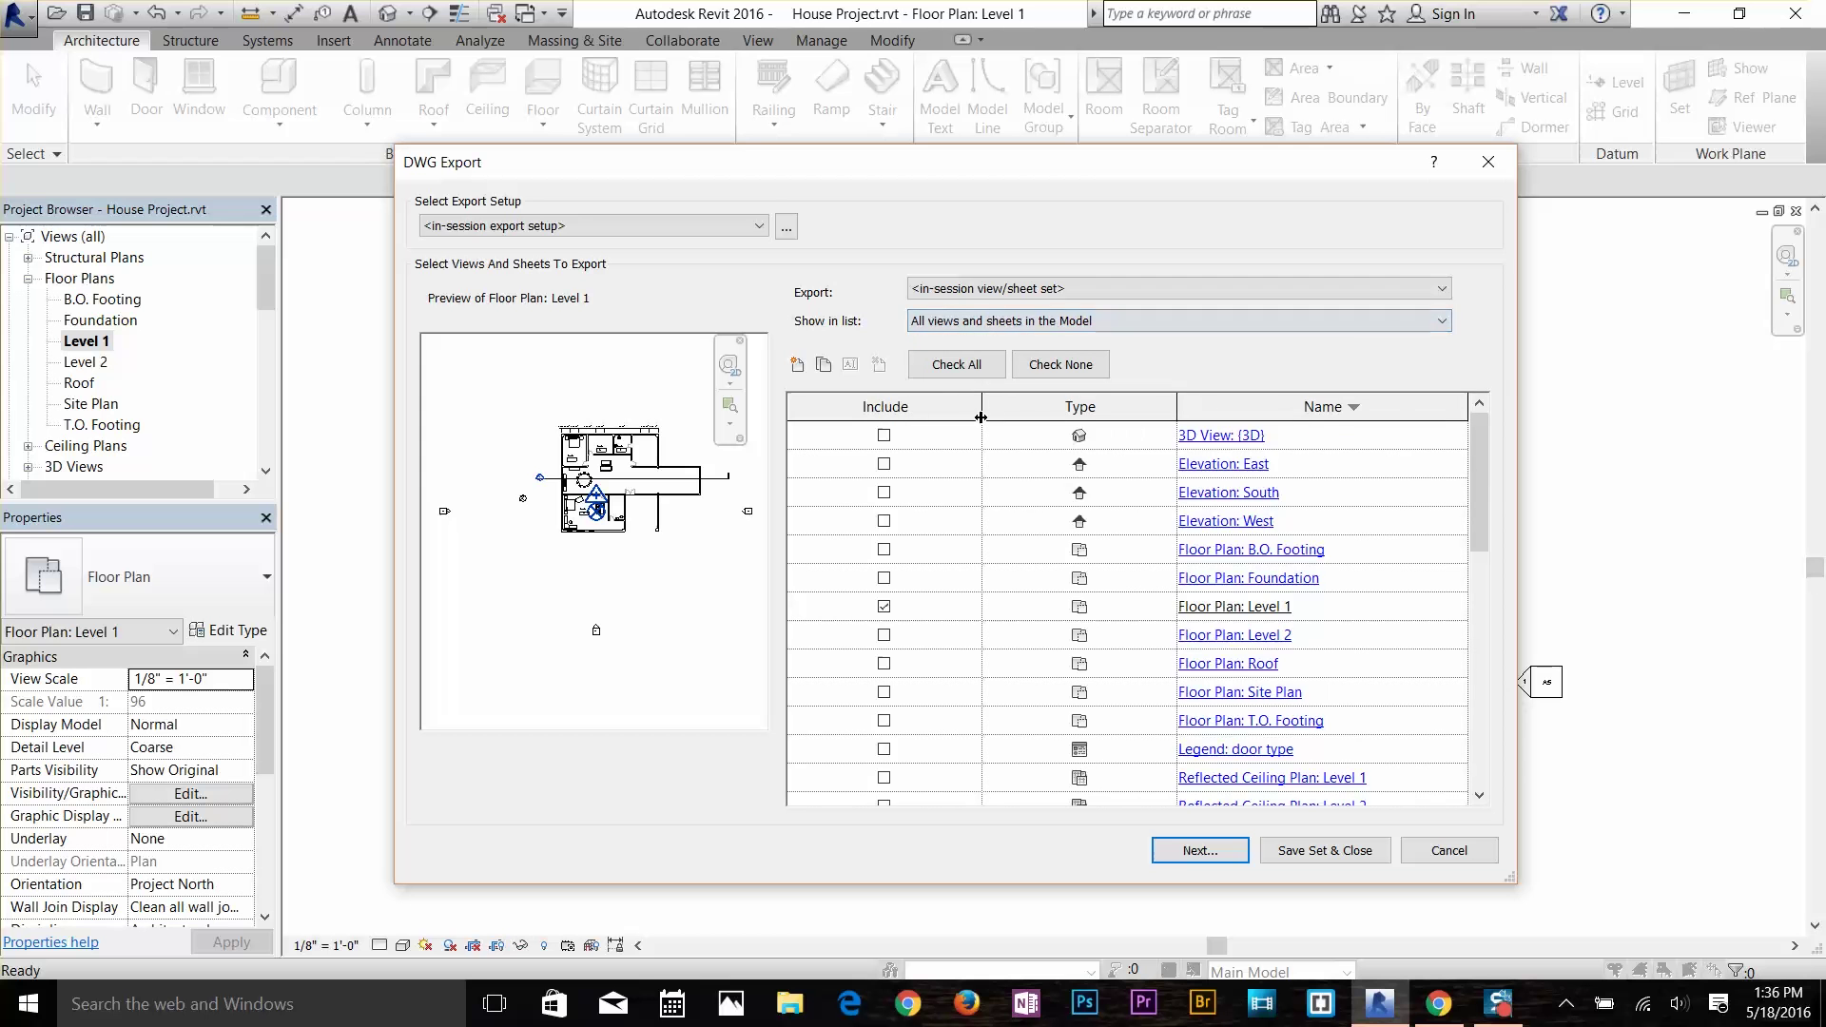
pyautogui.moveTo(1481, 492); pyautogui.dragTo(1485, 728)
pyautogui.scroll(8, 1427, 473)
pyautogui.moveTo(1267, 171); pyautogui.dragTo(1214, 131)
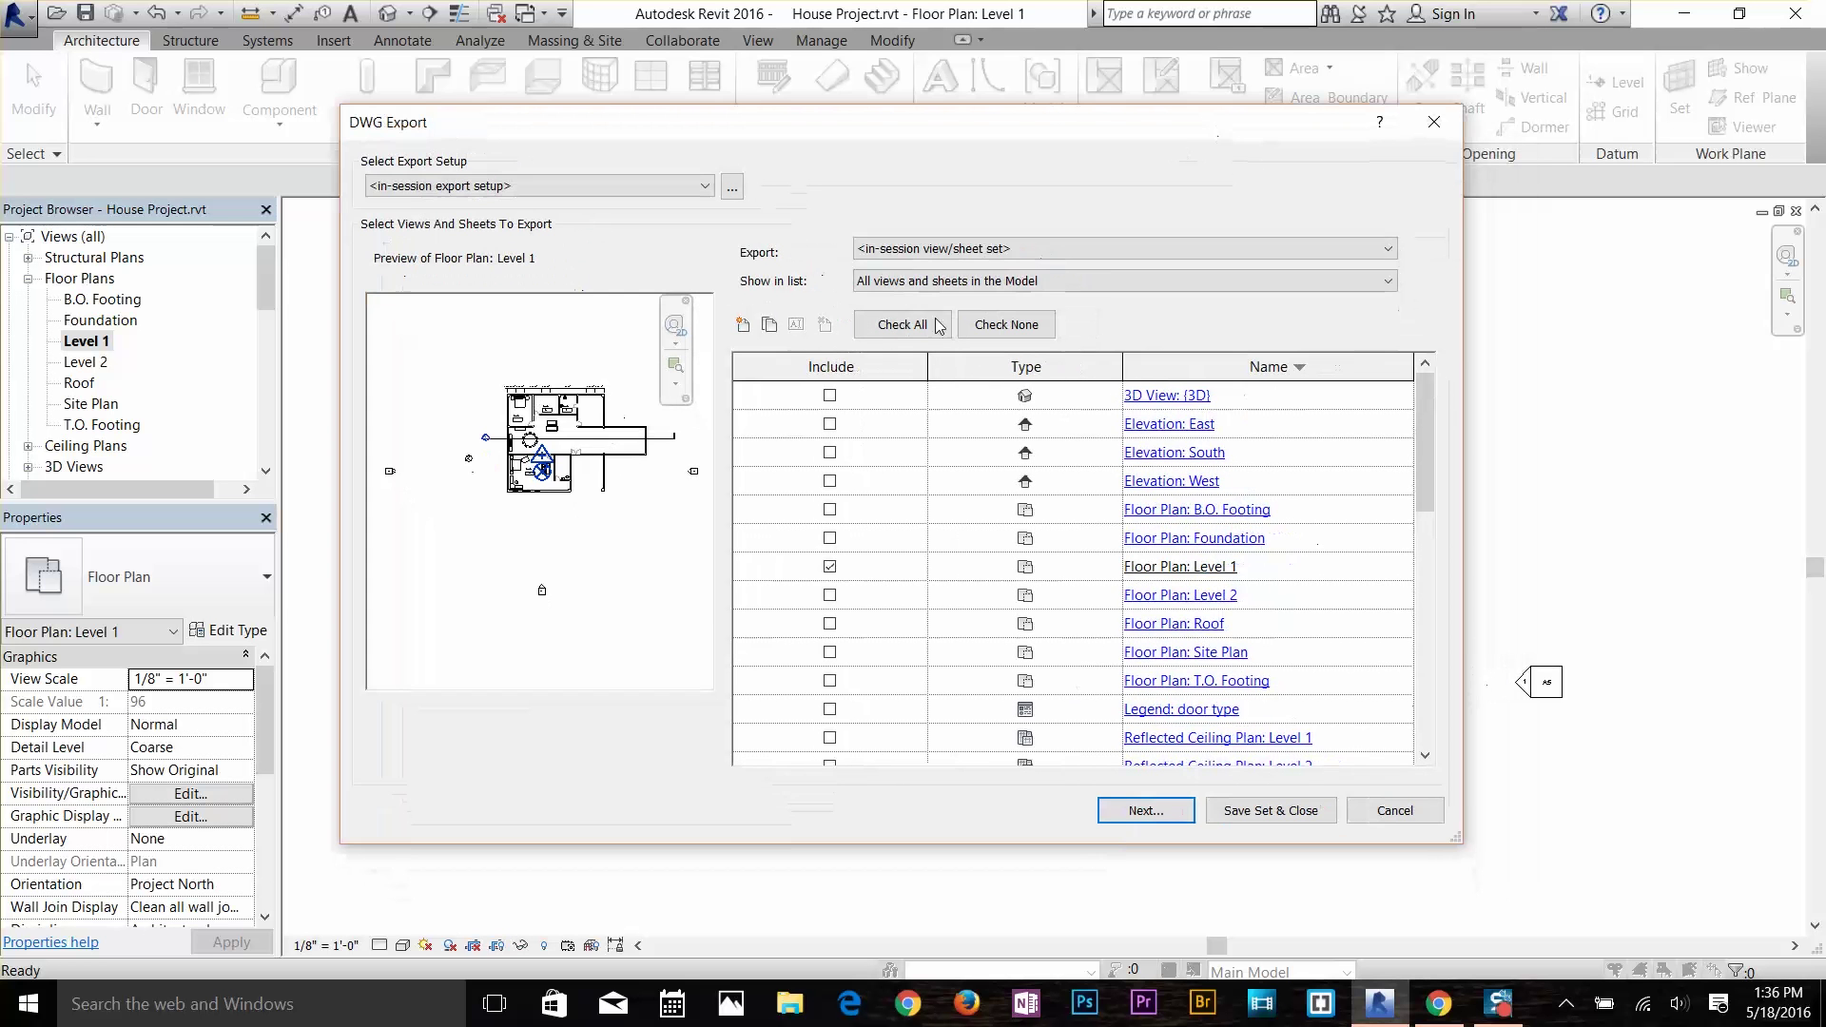
# Include 3D View: {3D}, Elevation: East and Floor Plan: Level 2 in the export.
pyautogui.click(829, 397)
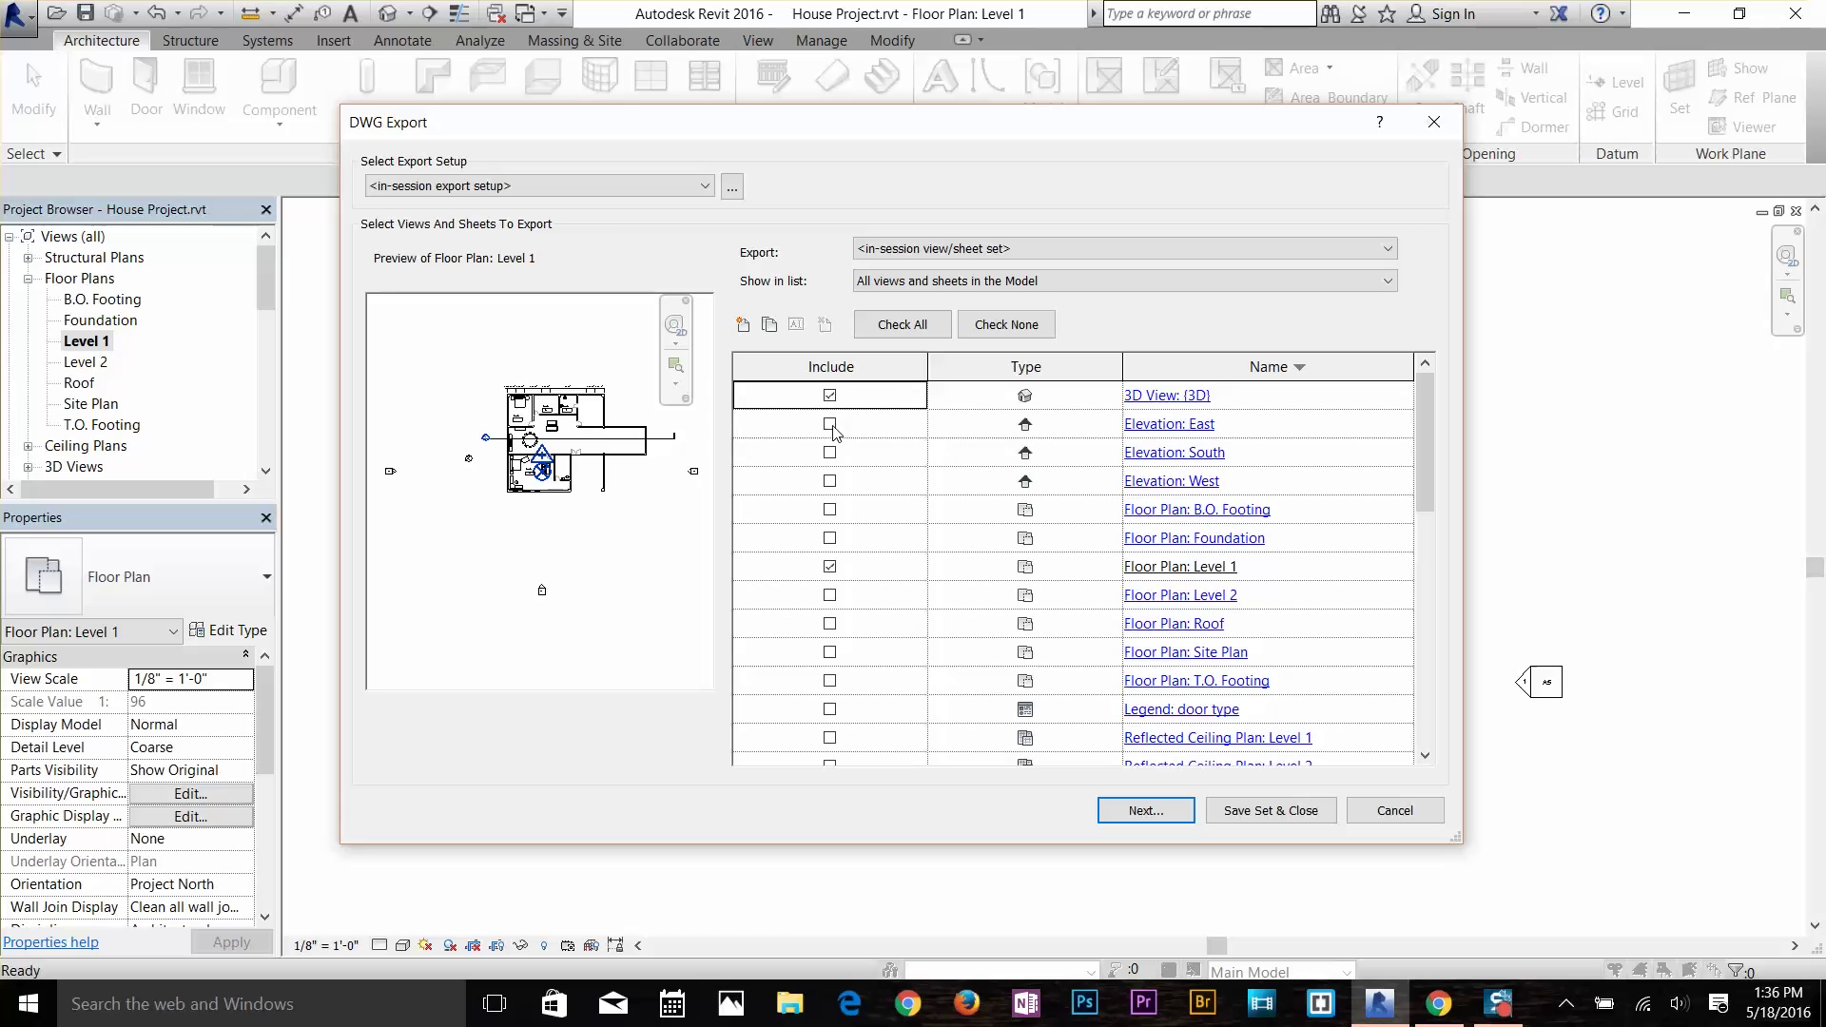
pyautogui.click(830, 425)
pyautogui.click(830, 597)
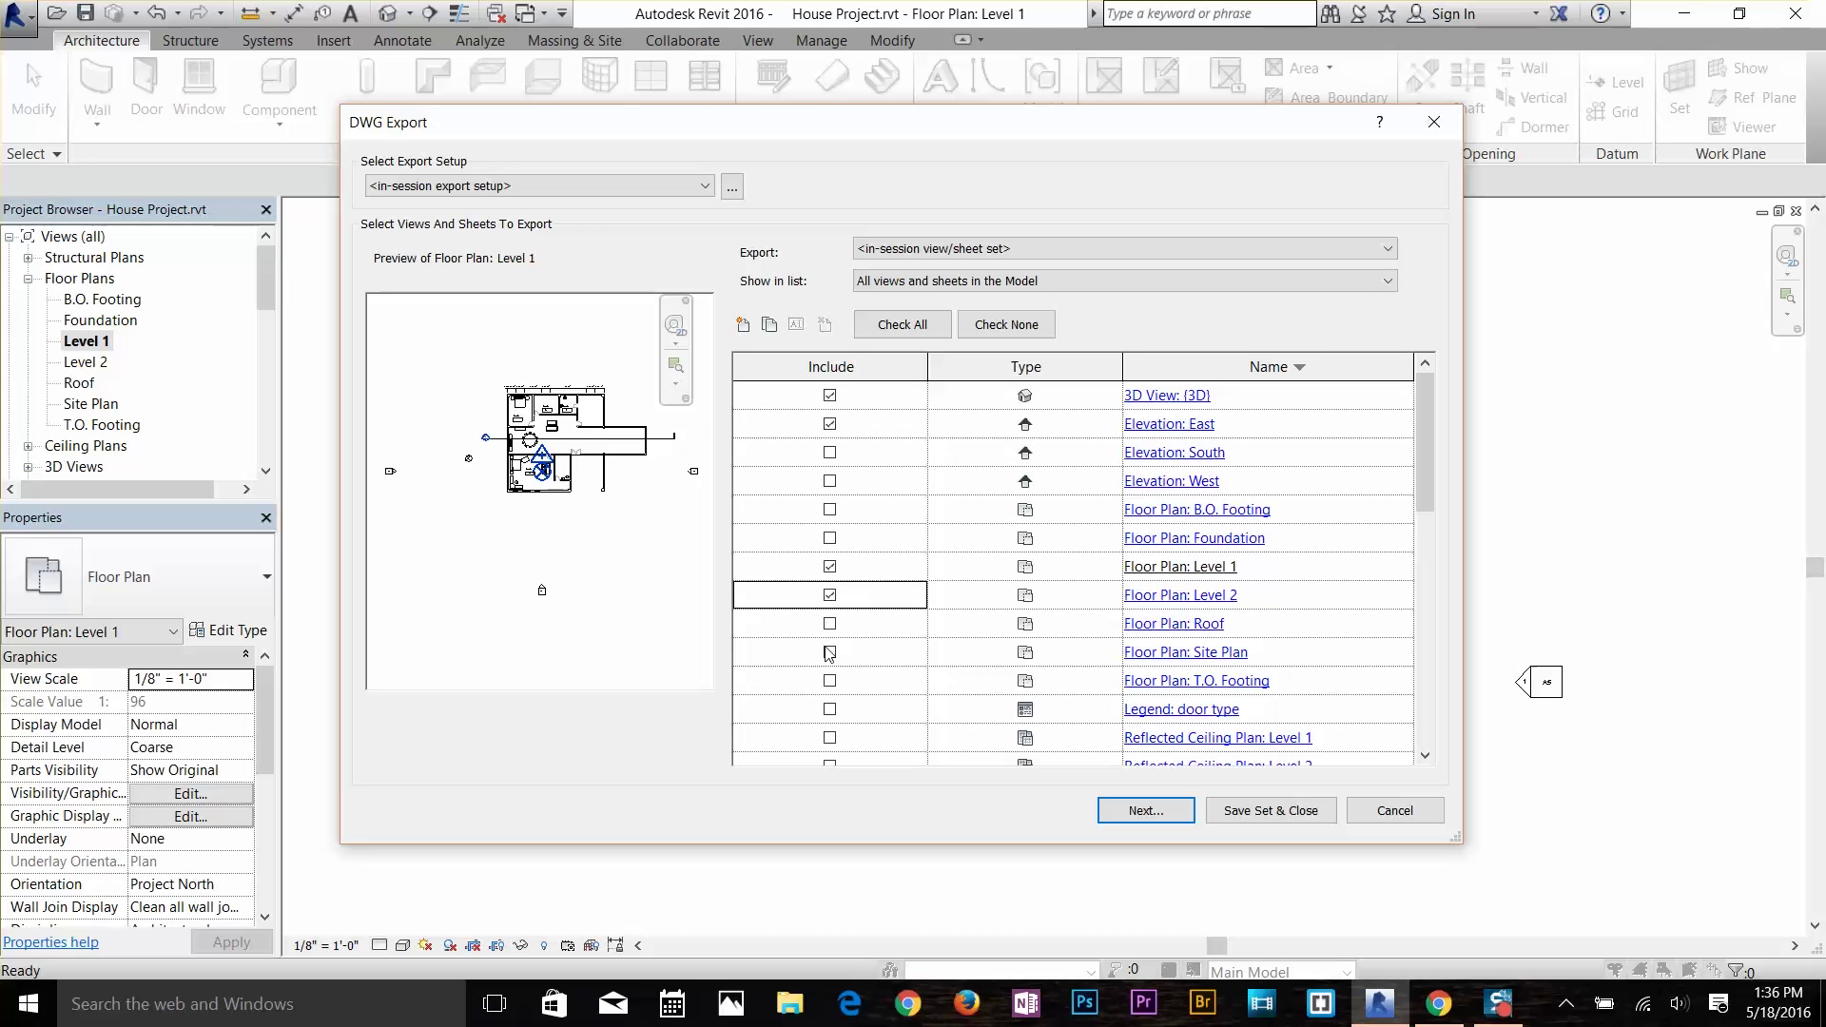
pyautogui.scroll(-1, 1227, 639)
pyautogui.scroll(-2, 1189, 608)
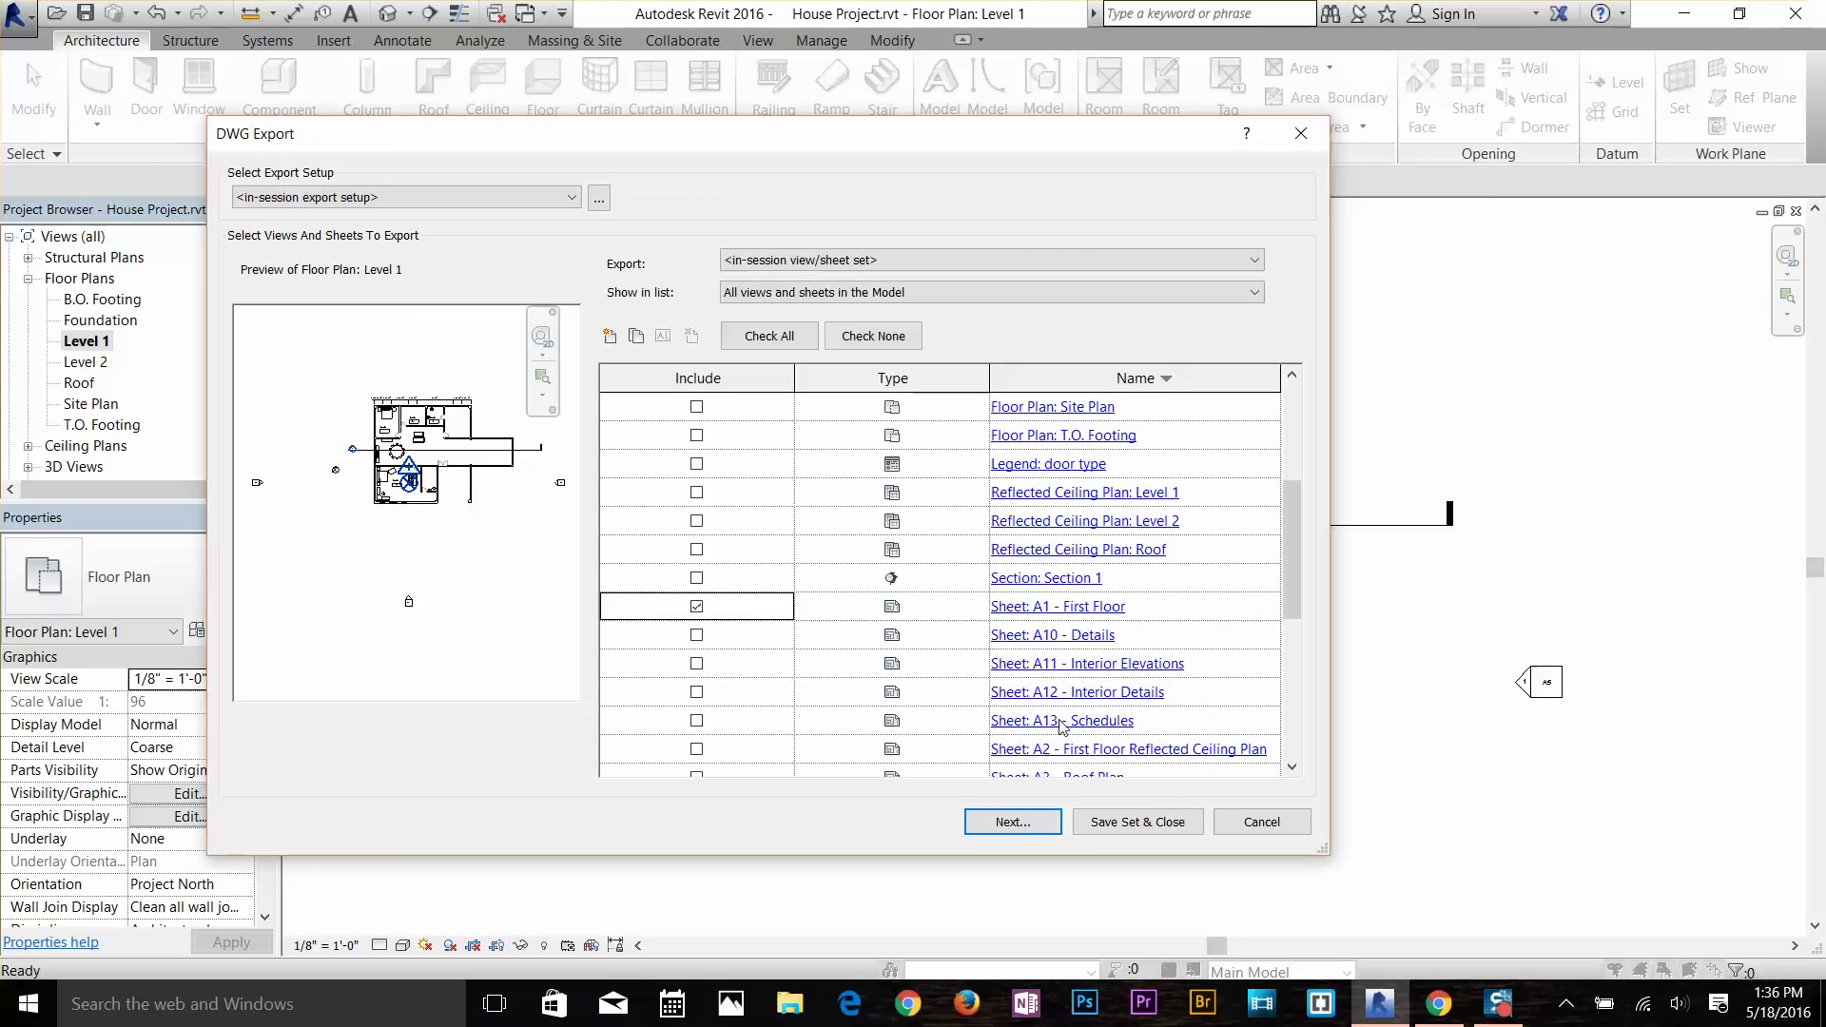
pyautogui.scroll(-4, 968, 676)
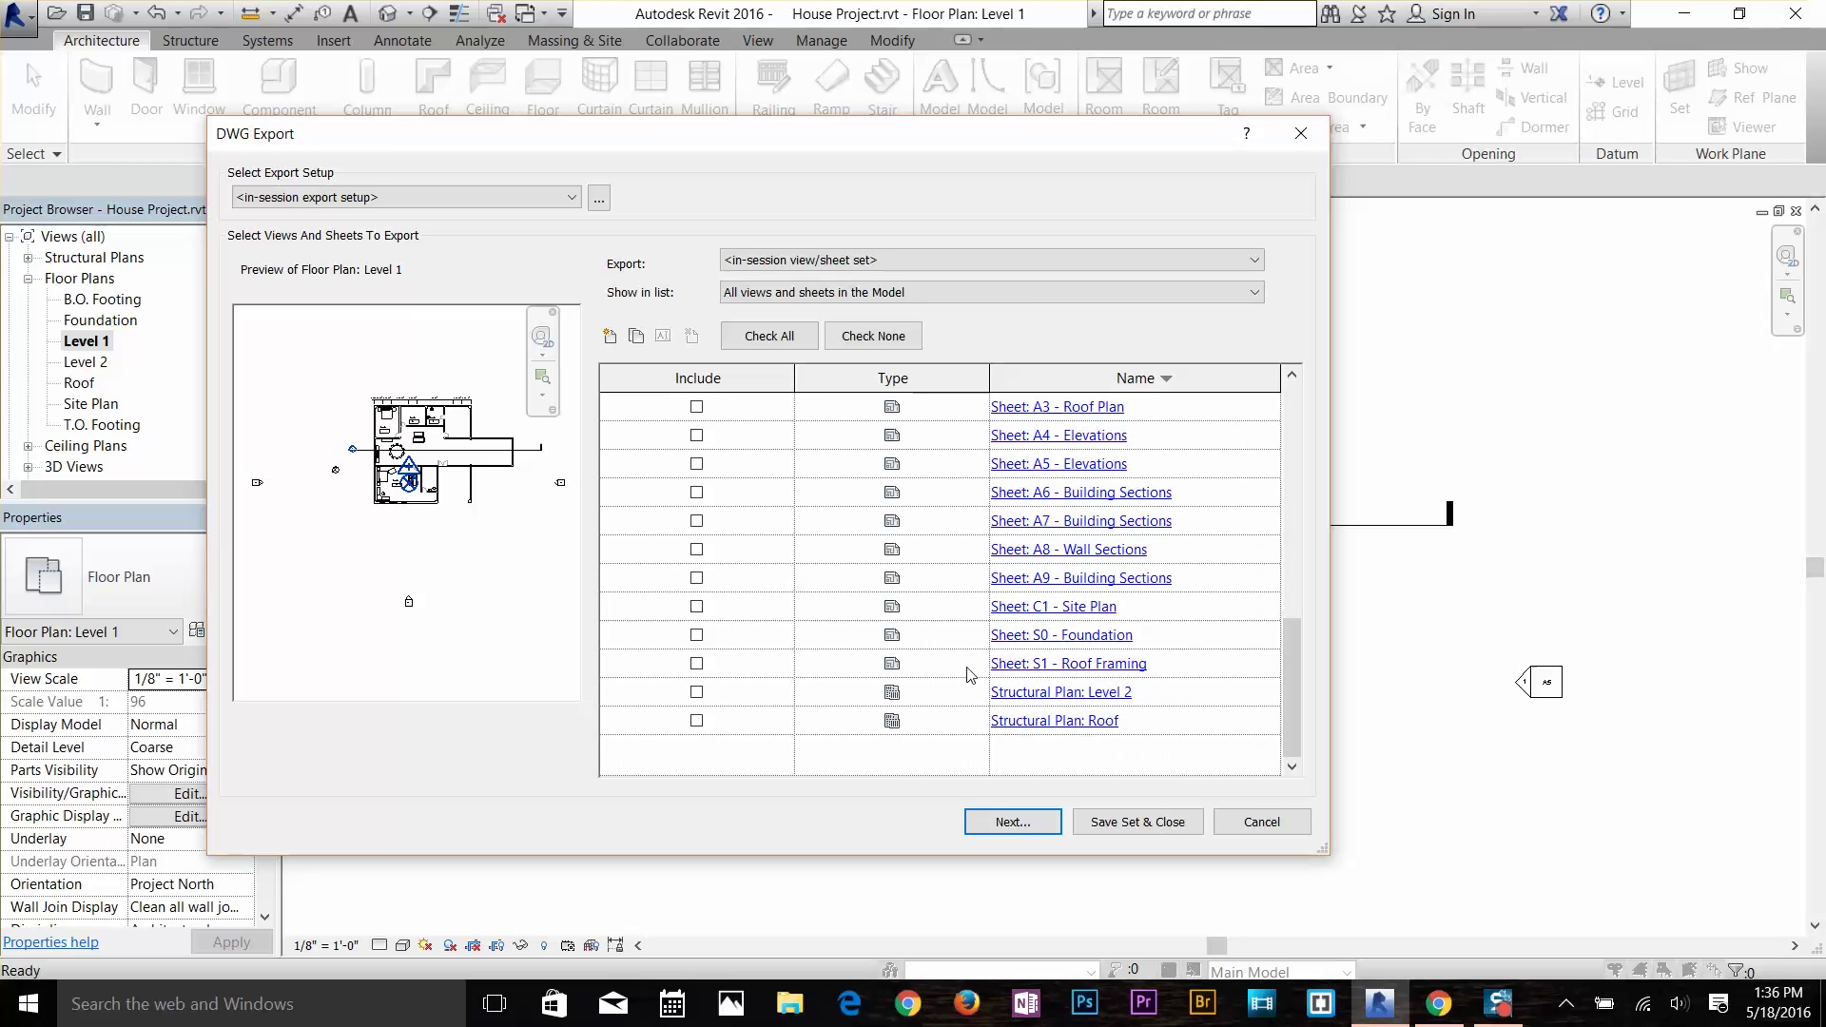
pyautogui.scroll(5, 969, 587)
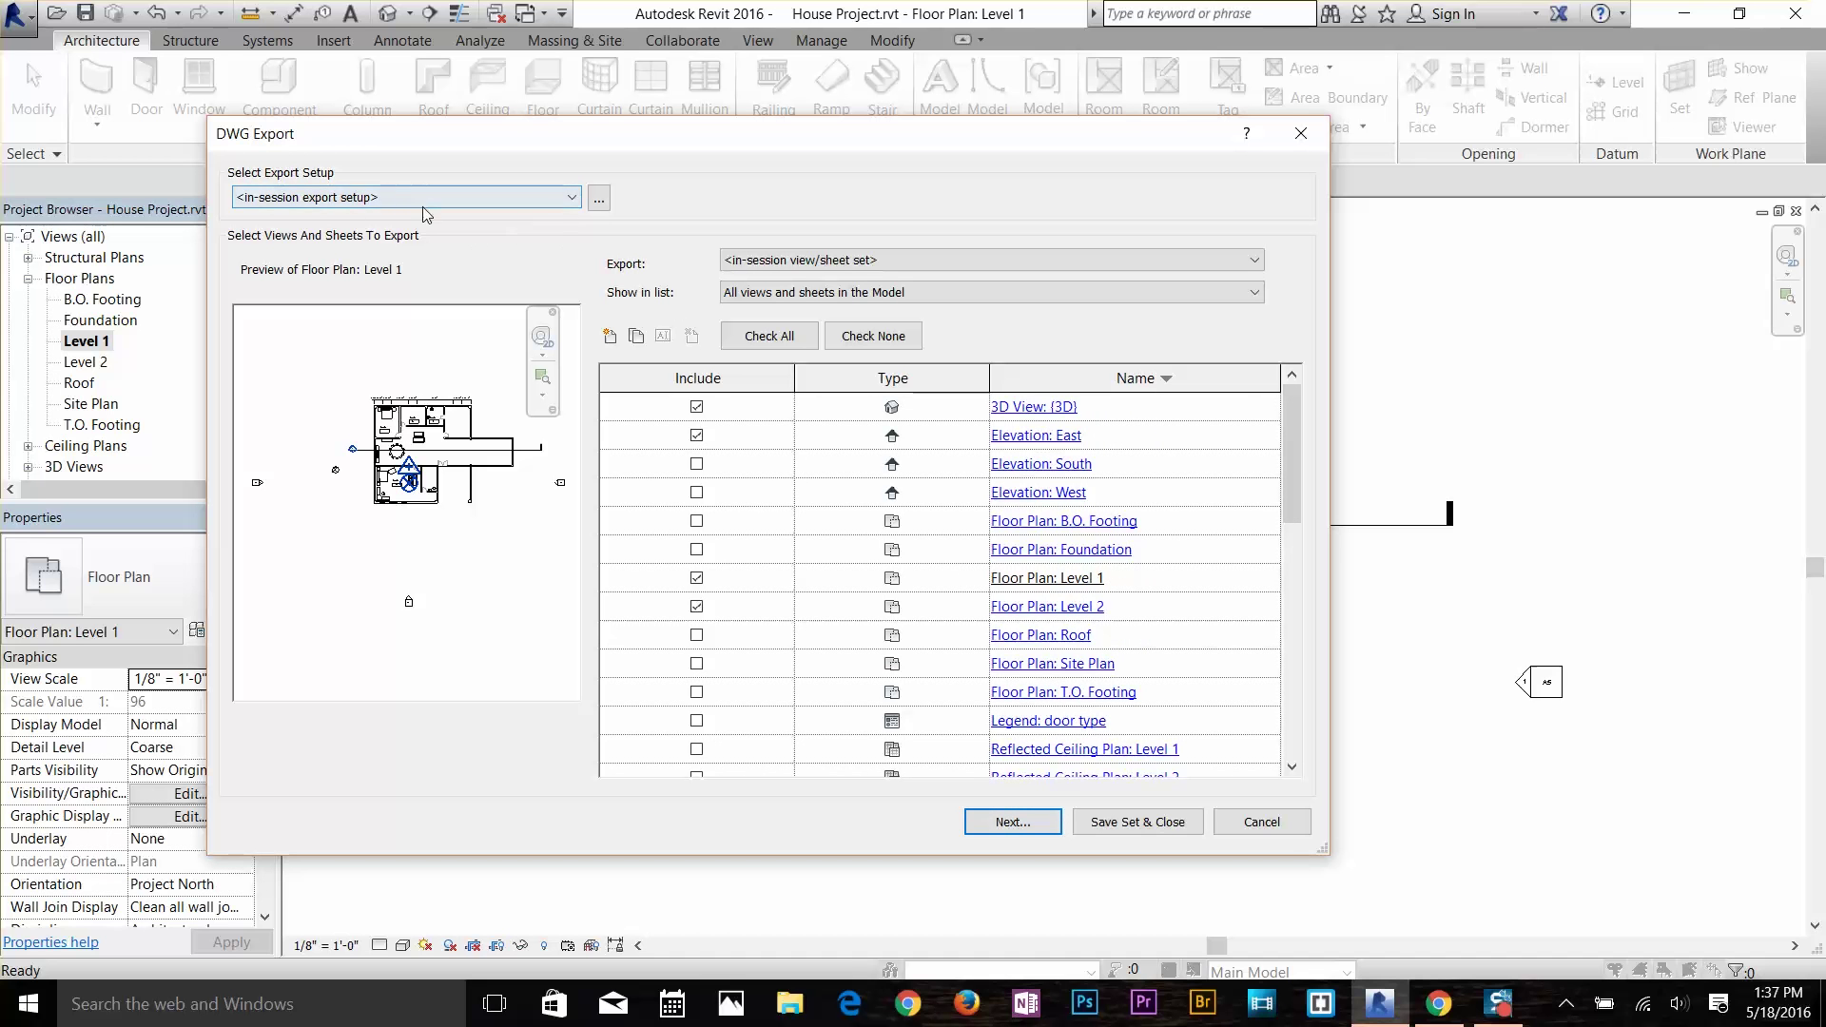
# Open Modify DWG/DXF Export Setup and review the Layers tab options without changing them.
pyautogui.click(600, 202)
pyautogui.moveTo(839, 222); pyautogui.dragTo(741, 207)
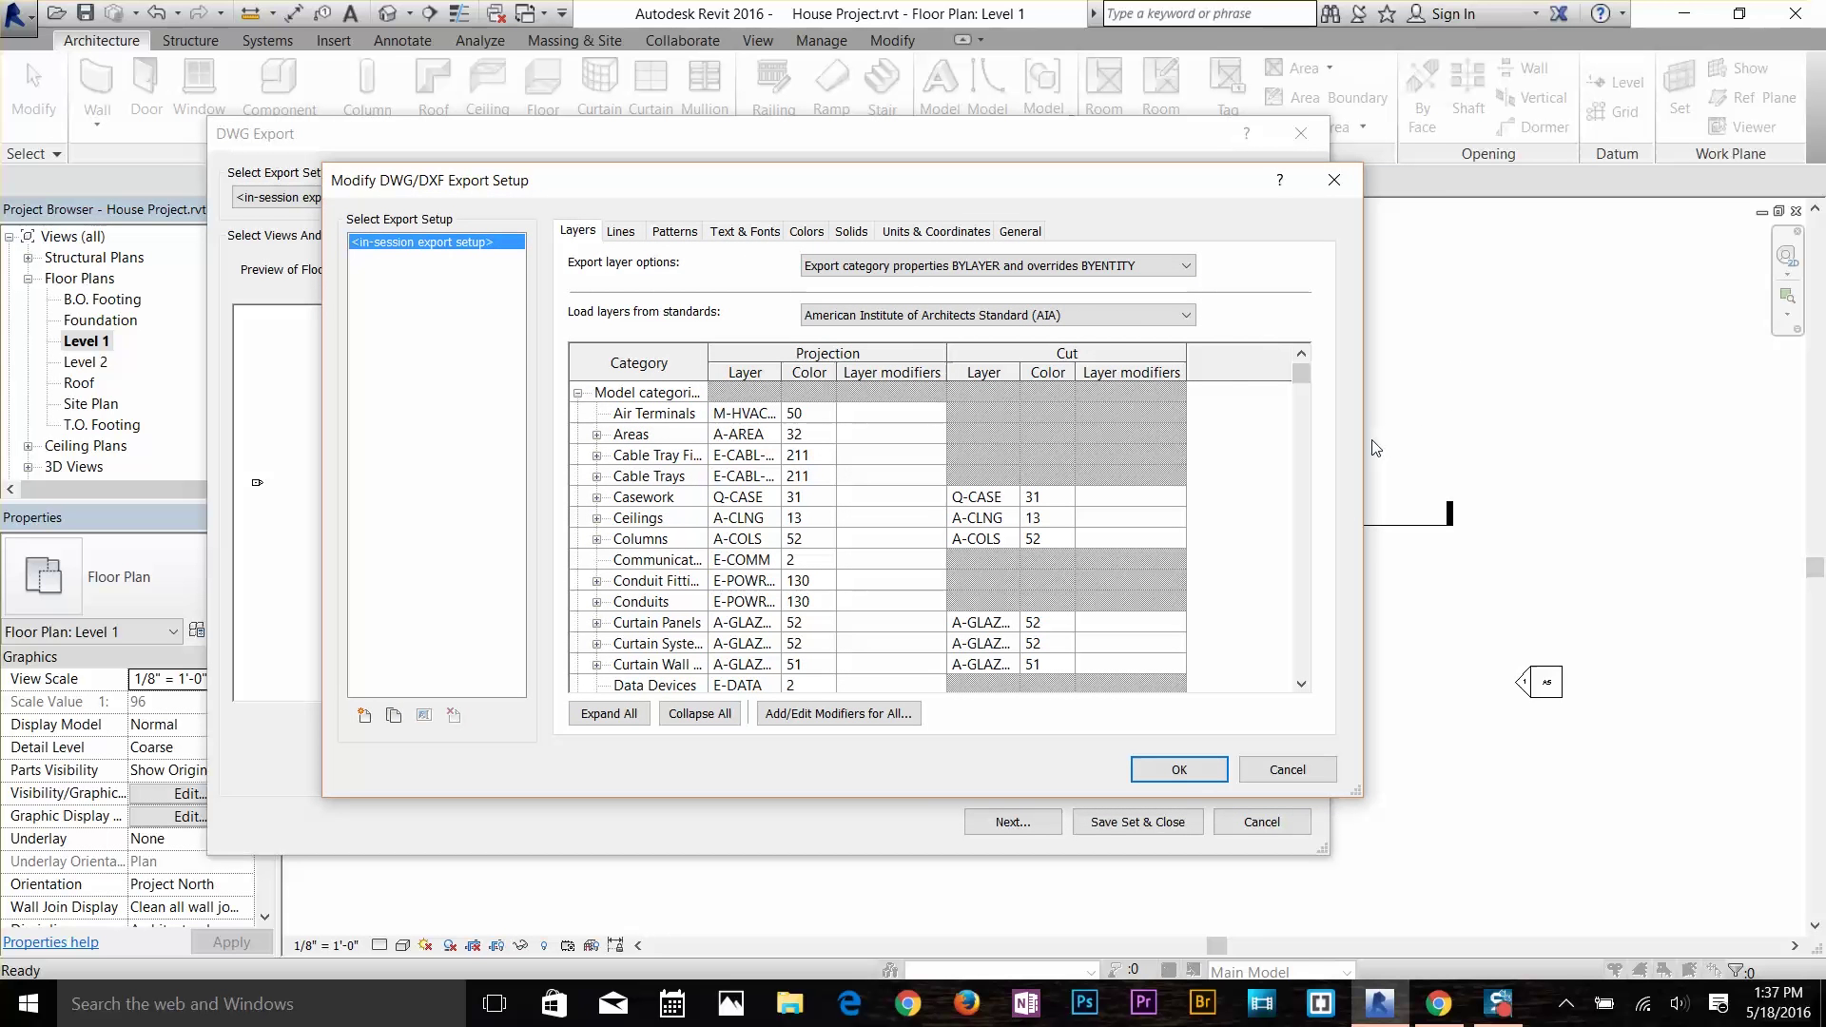
pyautogui.moveTo(1365, 441); pyautogui.dragTo(1582, 442)
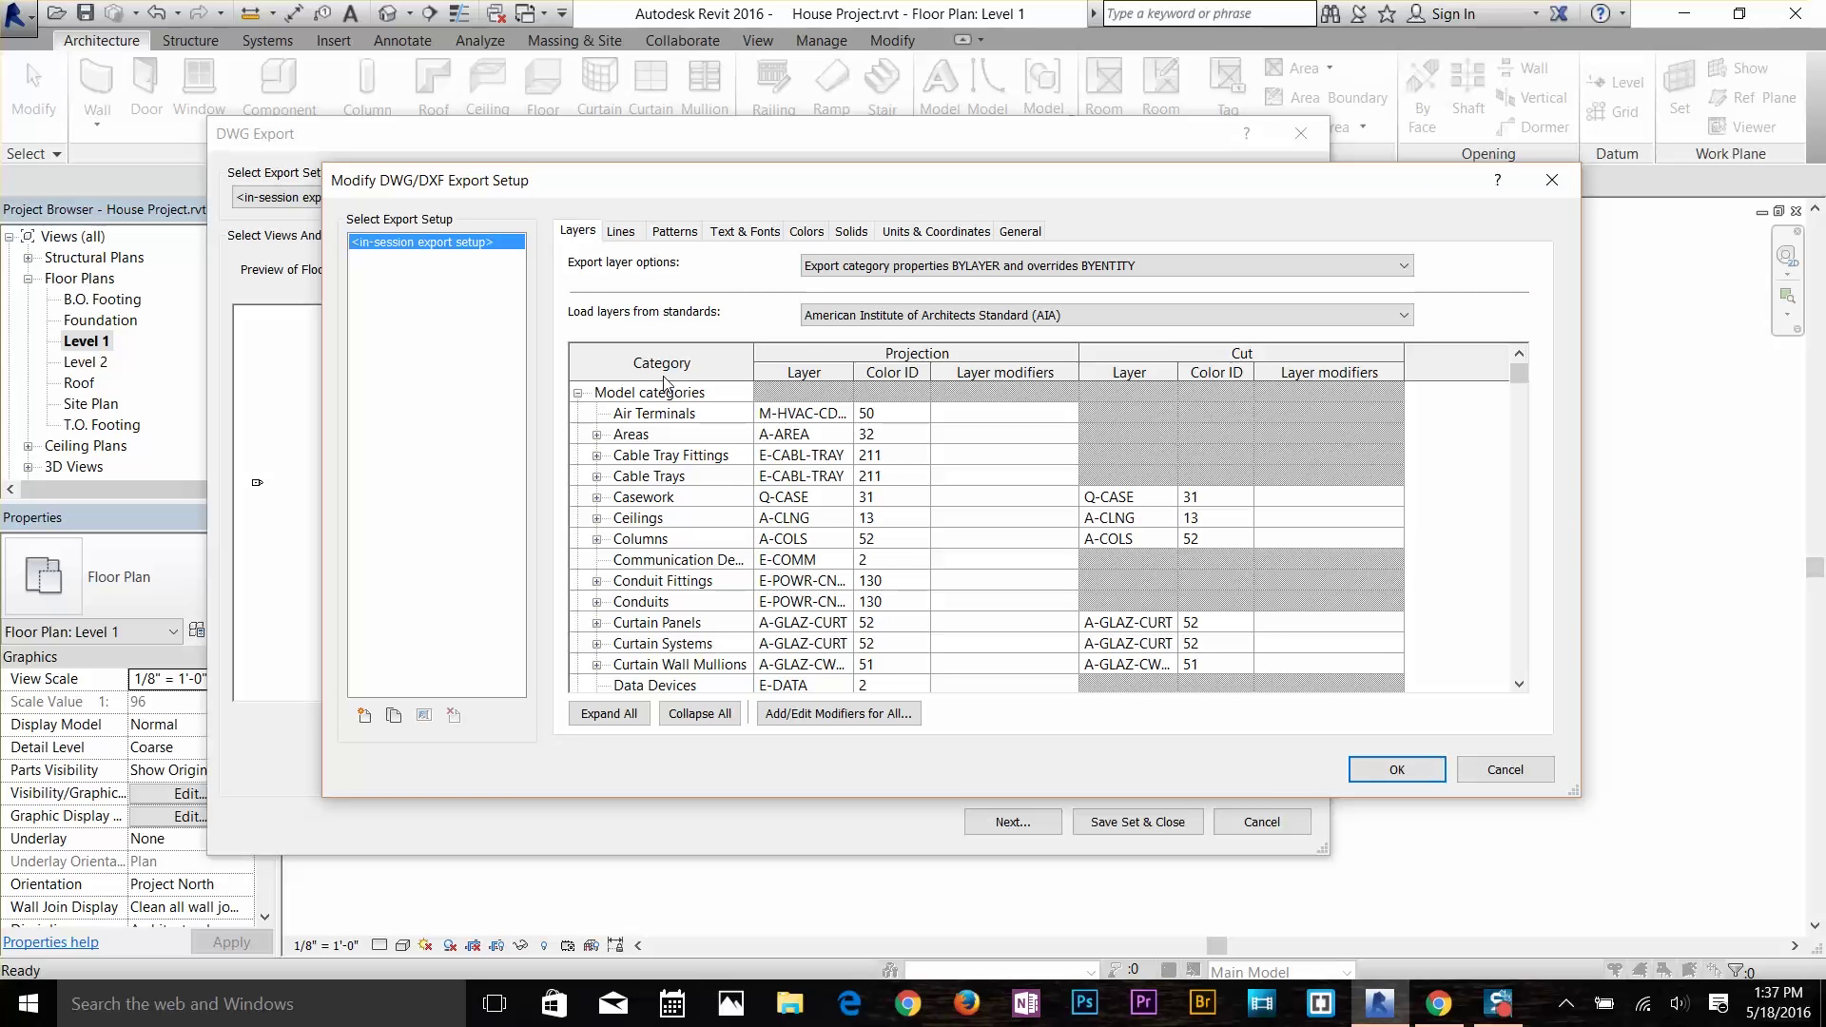
pyautogui.scroll(-5, 669, 497)
pyautogui.scroll(-15, 669, 497)
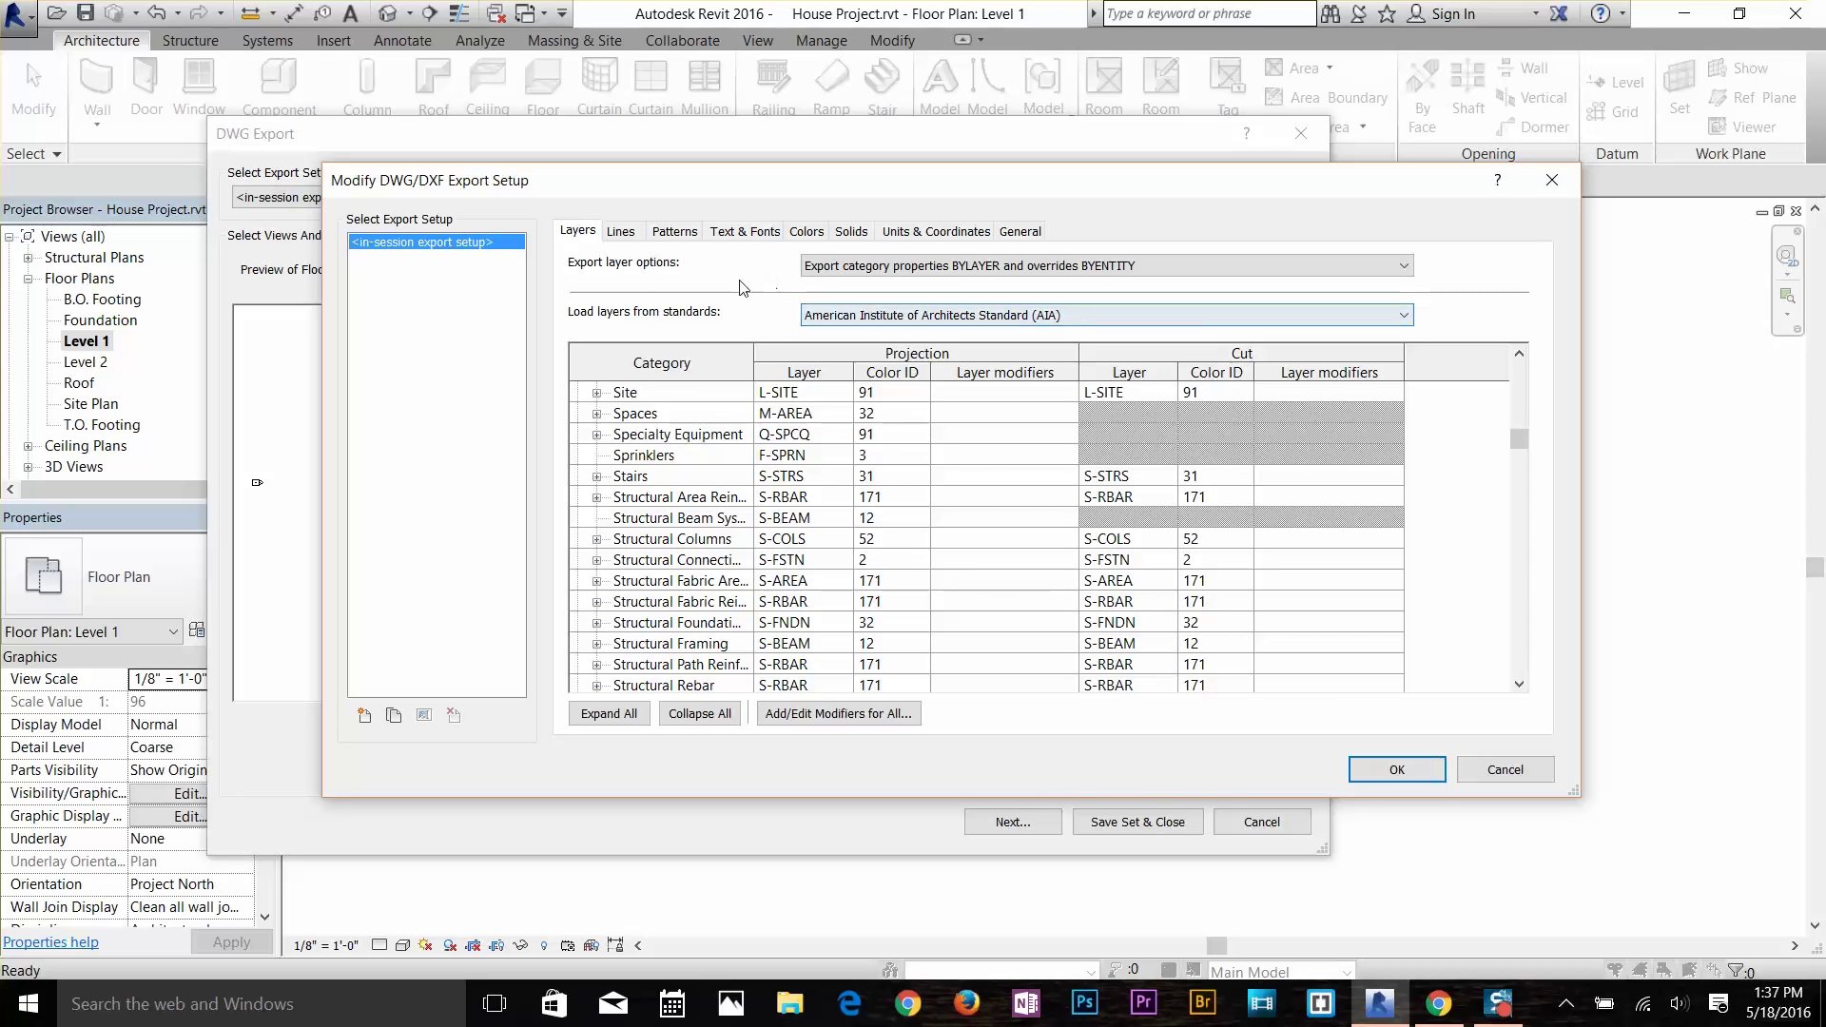
pyautogui.click(1027, 271)
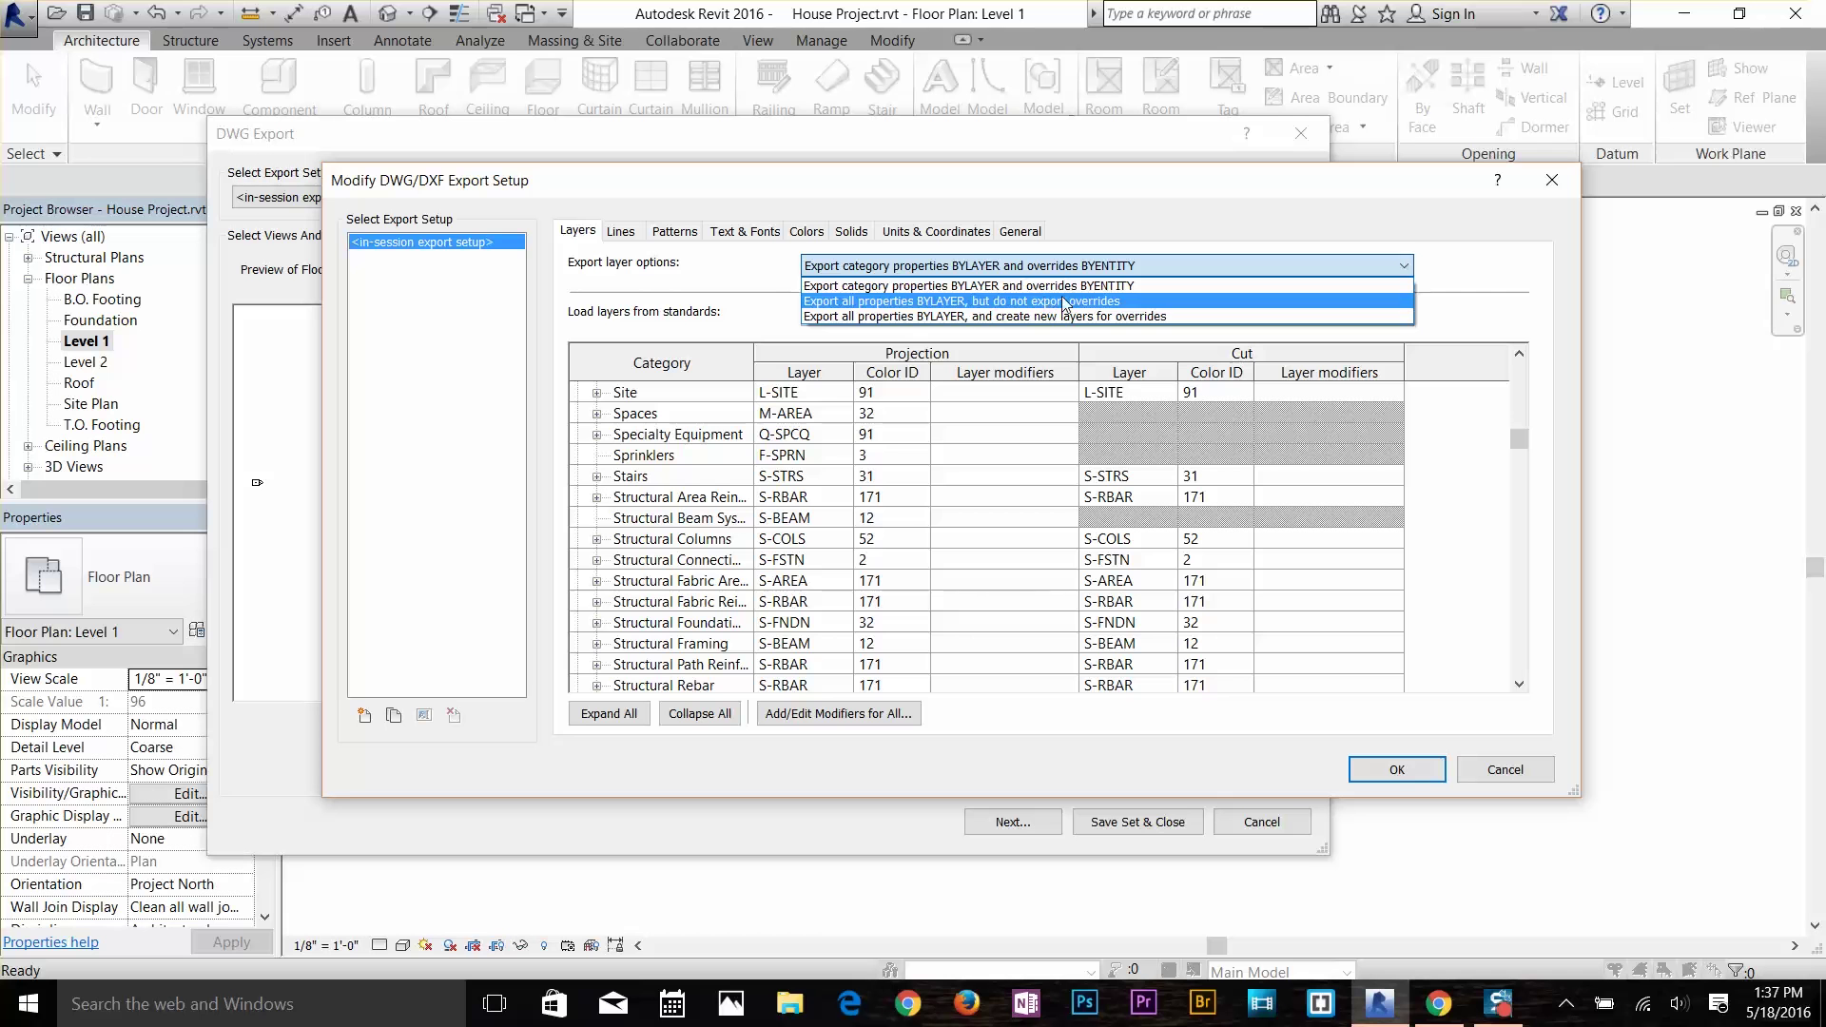
pyautogui.click(773, 293)
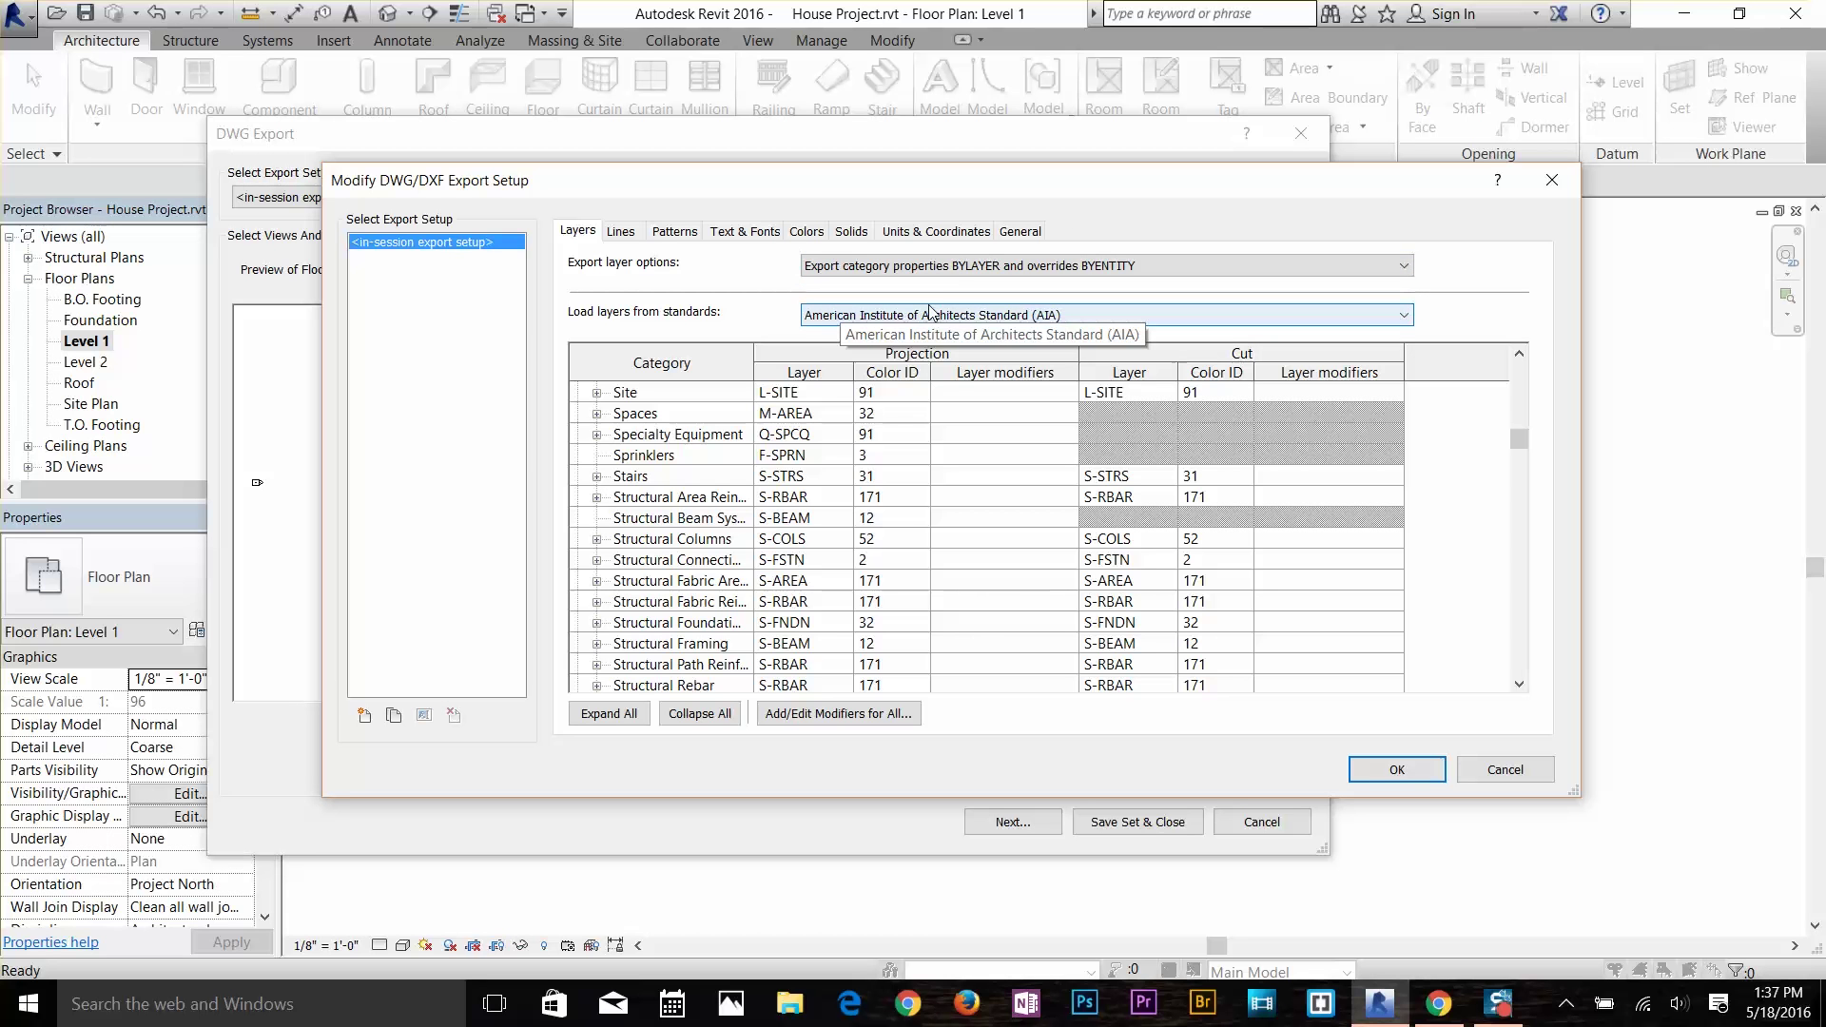
# Export 3D geometry as ACIS solids and rooms, spaces and areas as polylines.
pyautogui.click(853, 233)
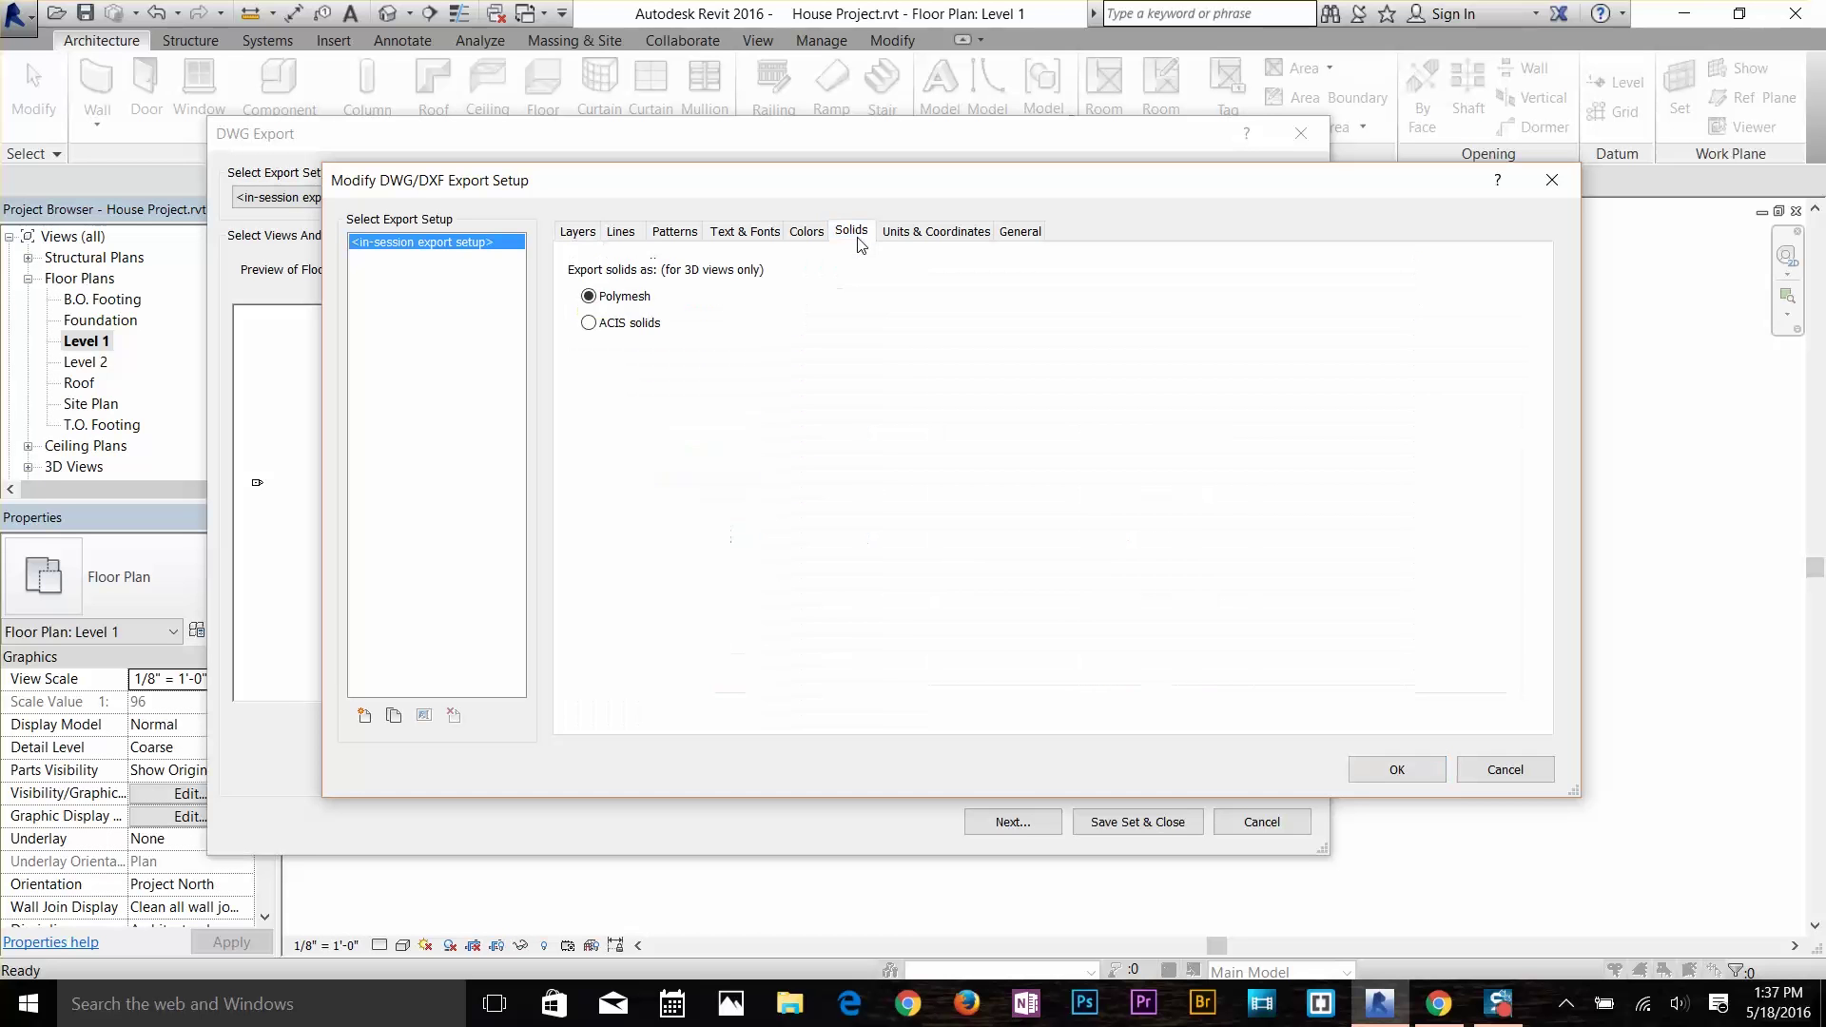
pyautogui.click(605, 329)
pyautogui.click(951, 239)
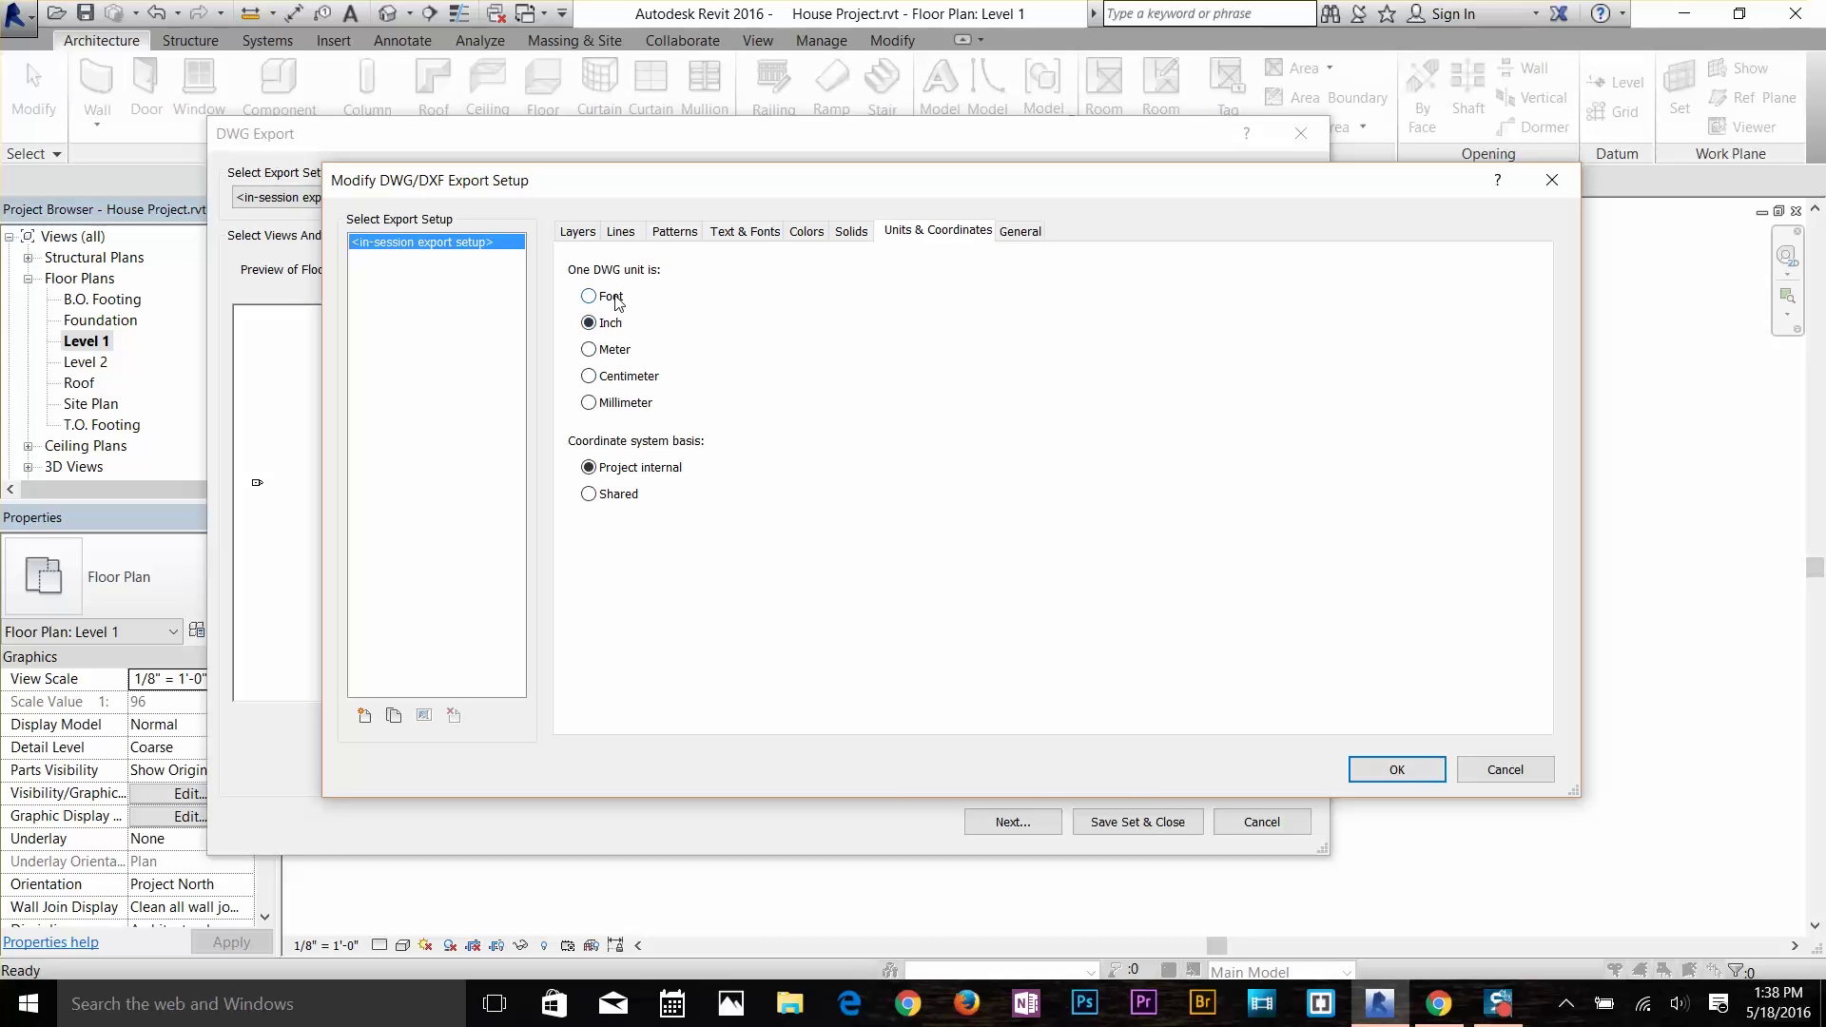
pyautogui.click(1018, 233)
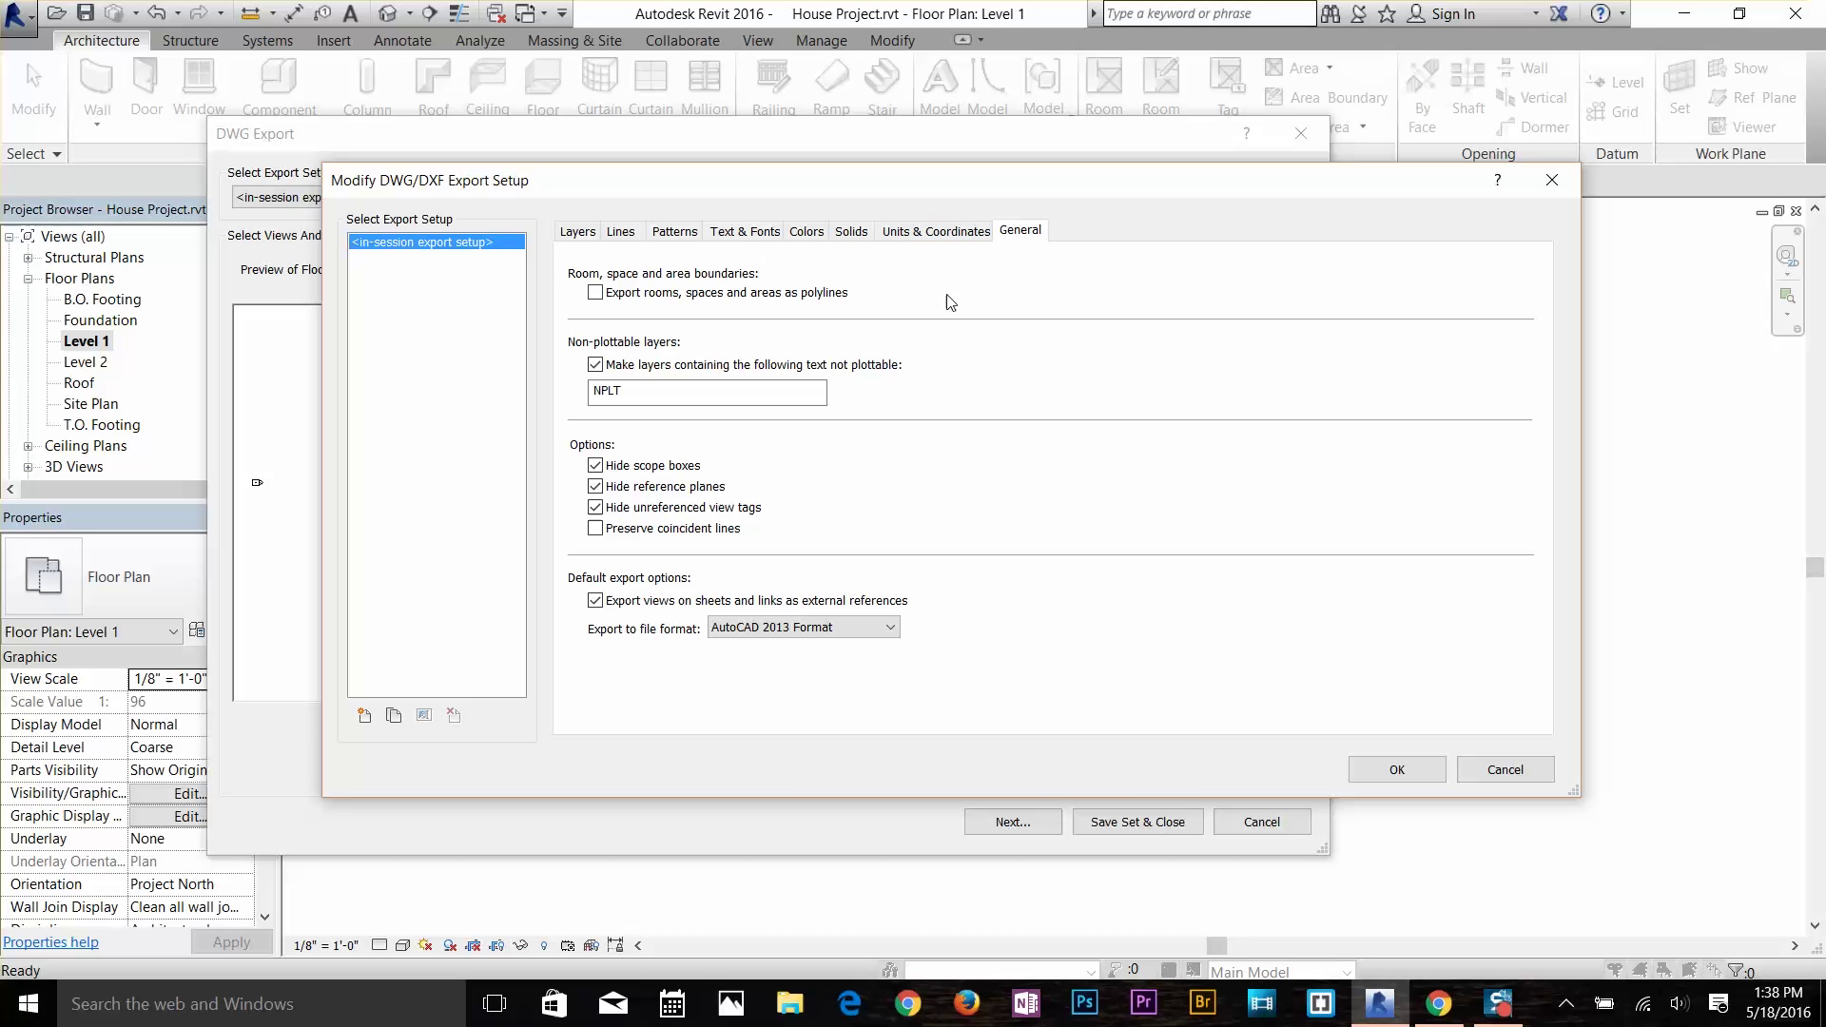
pyautogui.click(604, 296)
# Keep the AIA layer standard and accept the export setup changes.
pyautogui.click(602, 245)
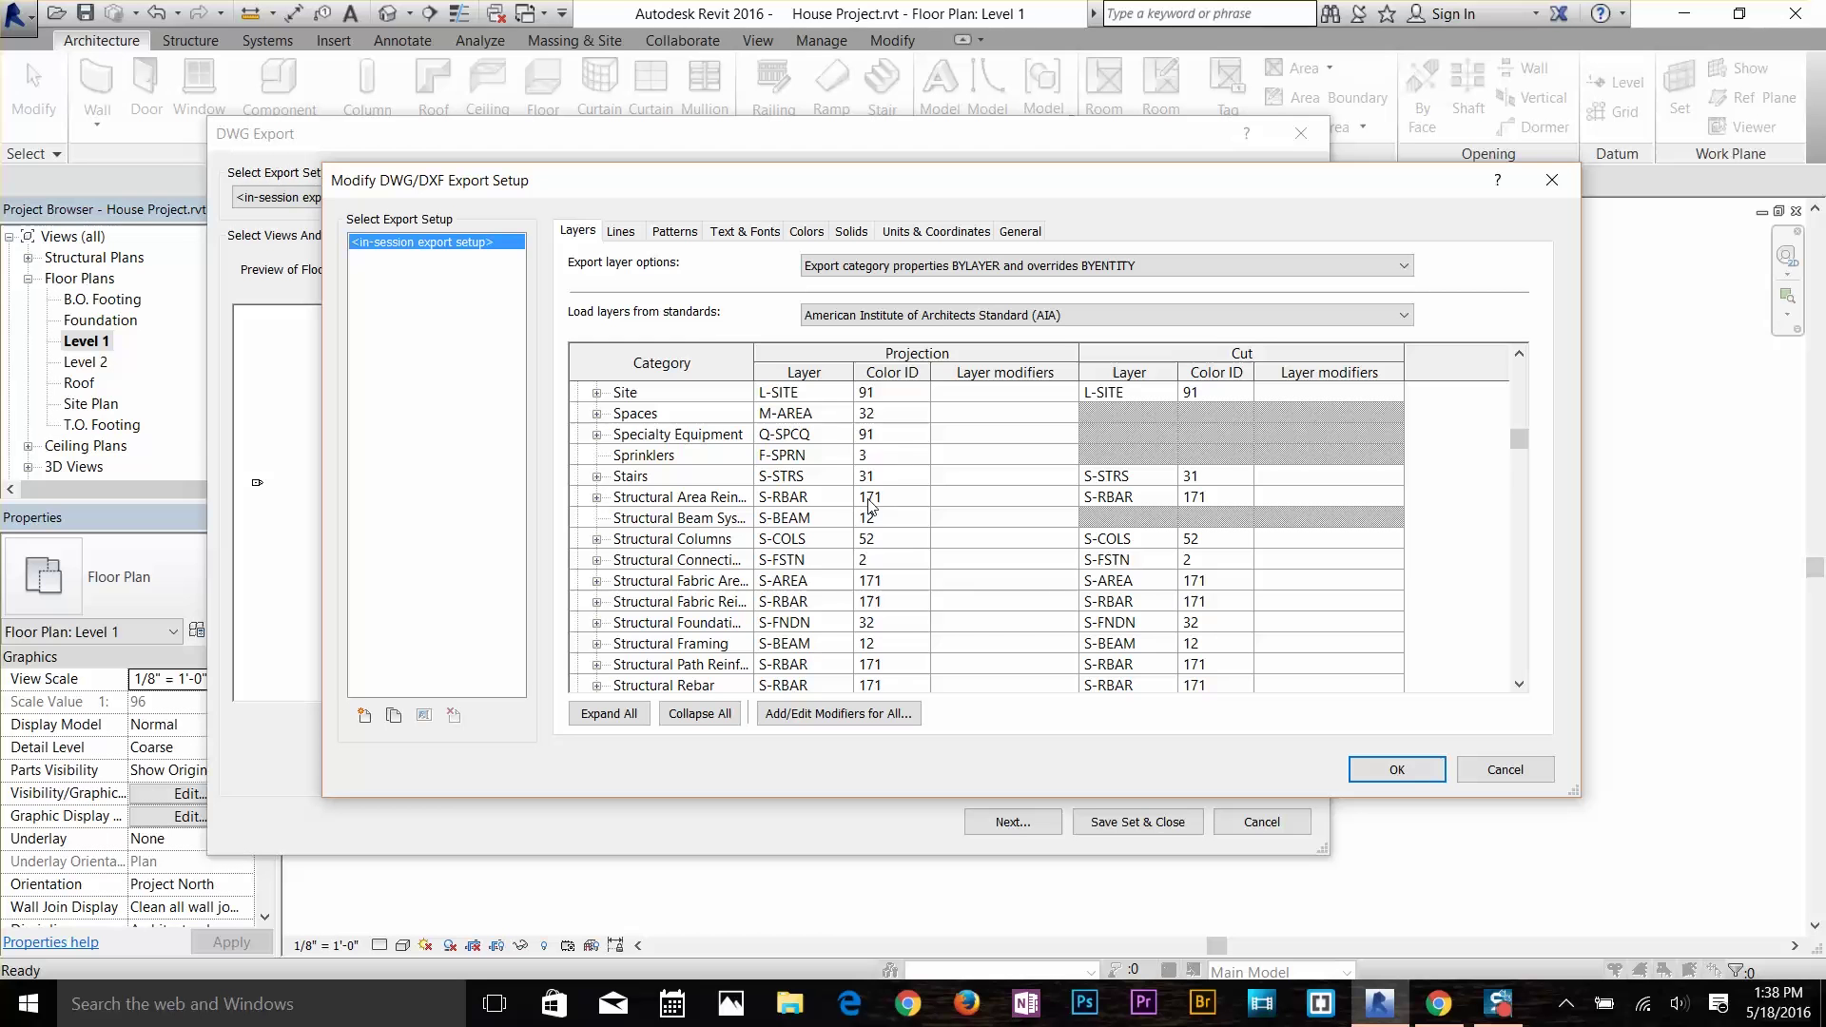
pyautogui.click(960, 321)
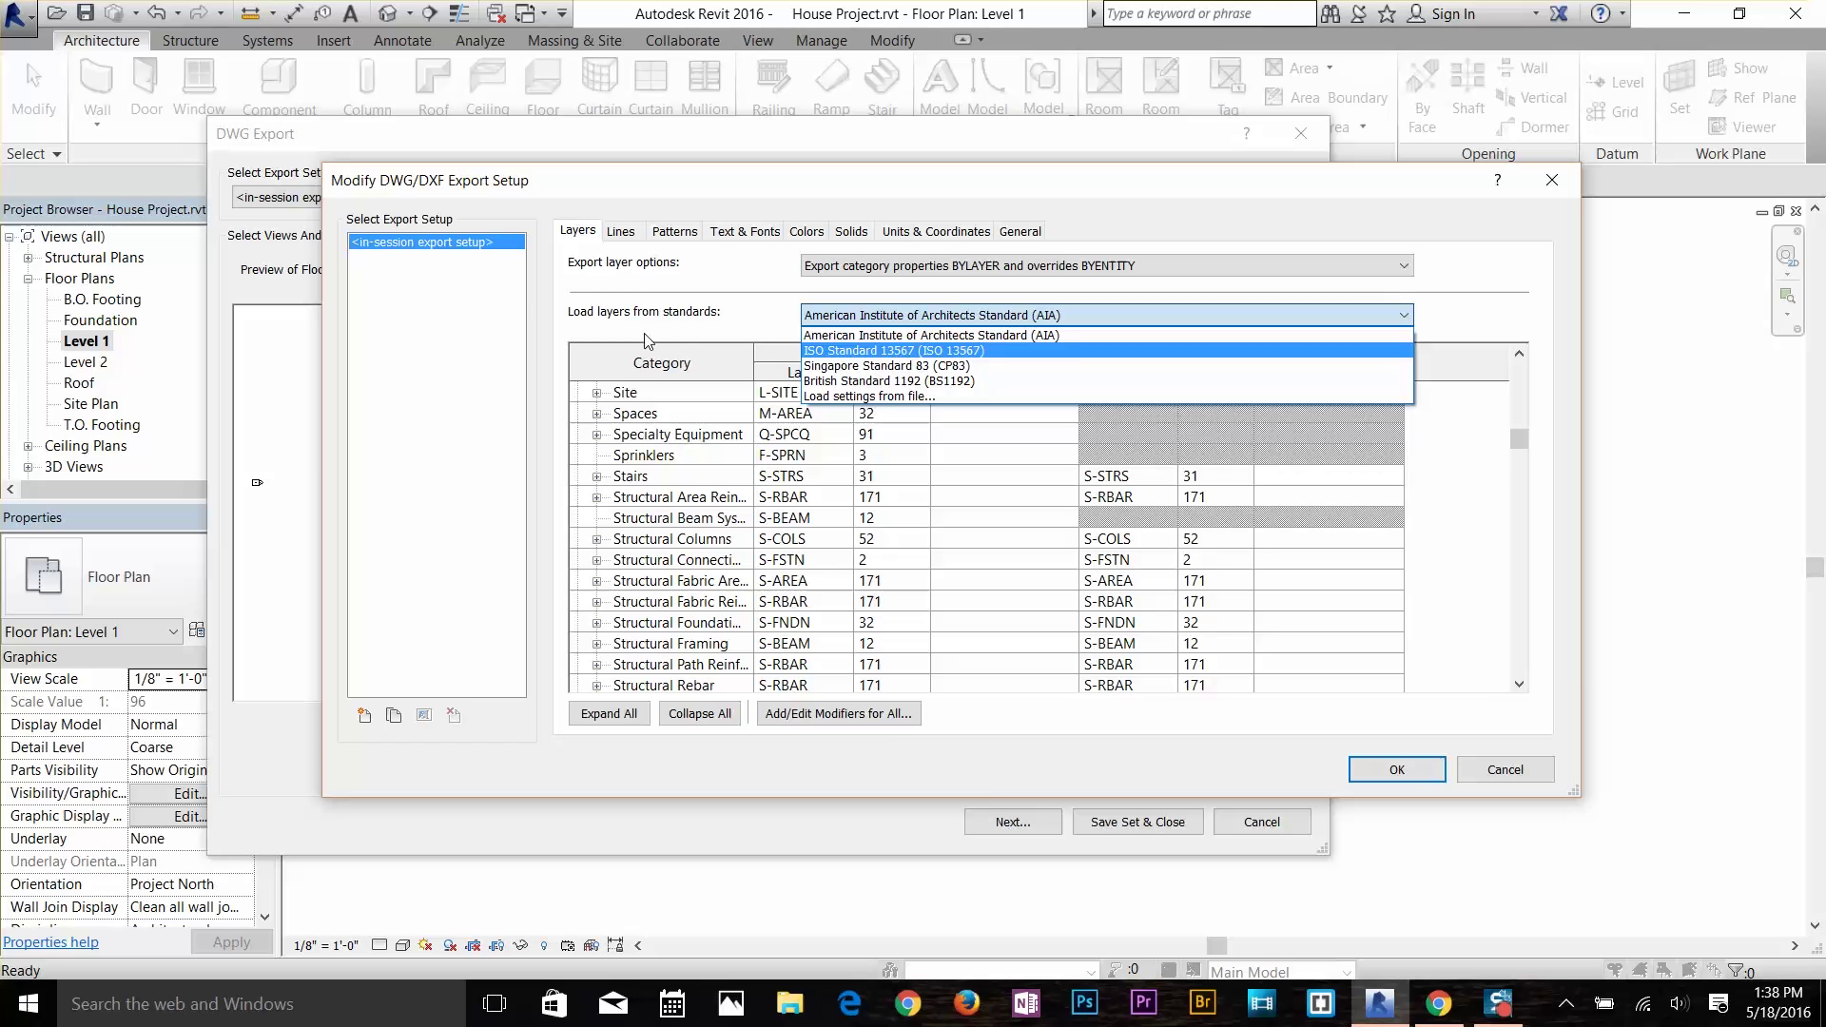
pyautogui.click(725, 323)
pyautogui.click(1418, 778)
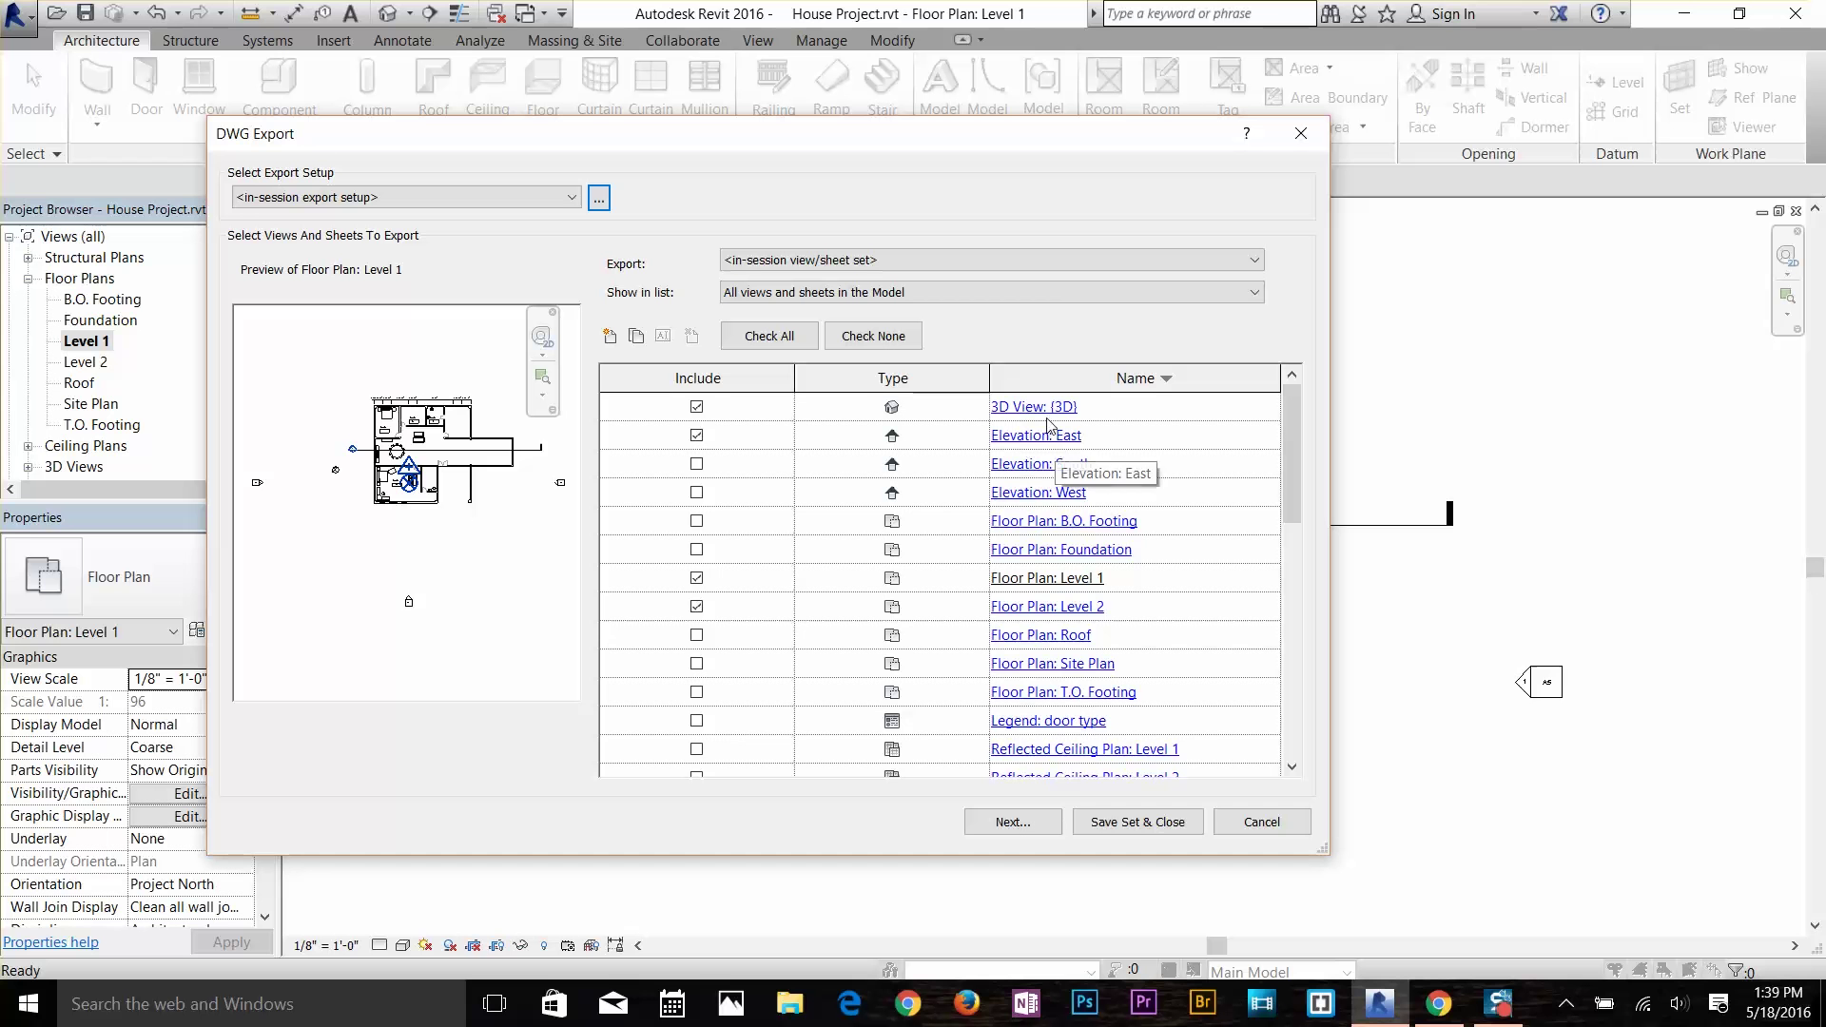
# Add Elevation: South and Elevation: West to the export set and continue.
pyautogui.click(697, 464)
pyautogui.click(698, 494)
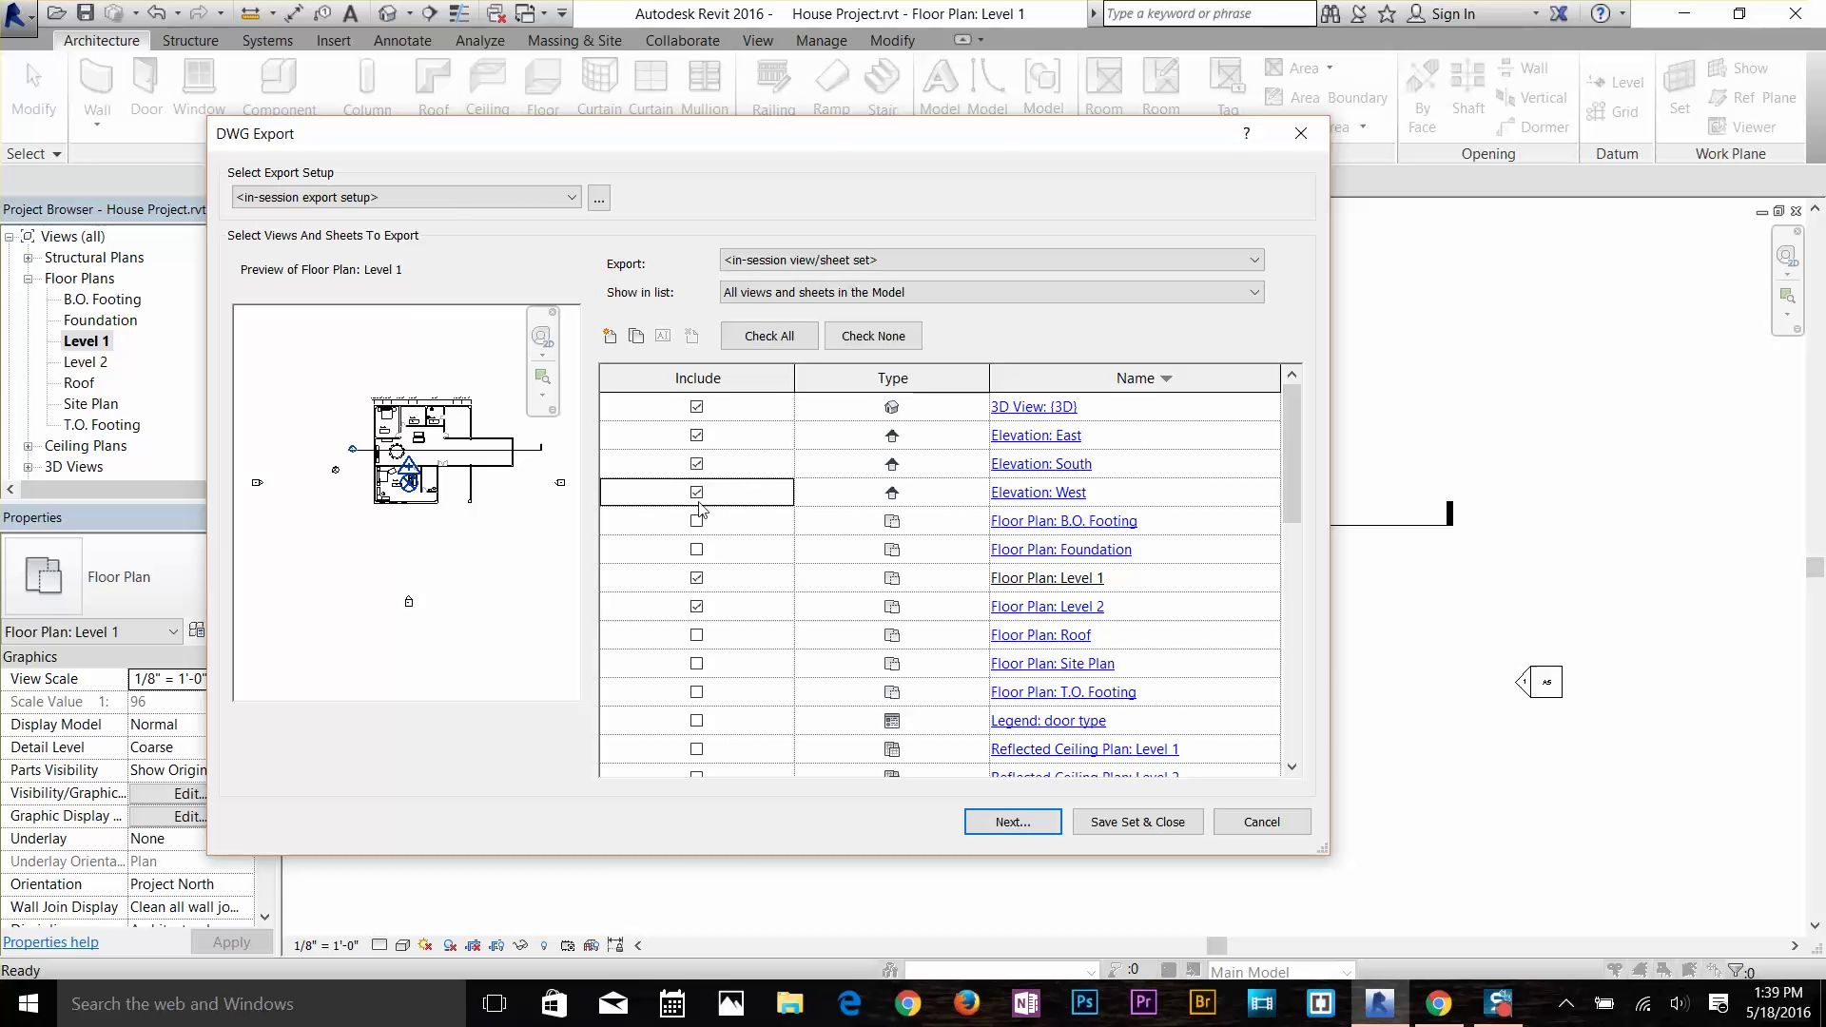
pyautogui.click(1013, 824)
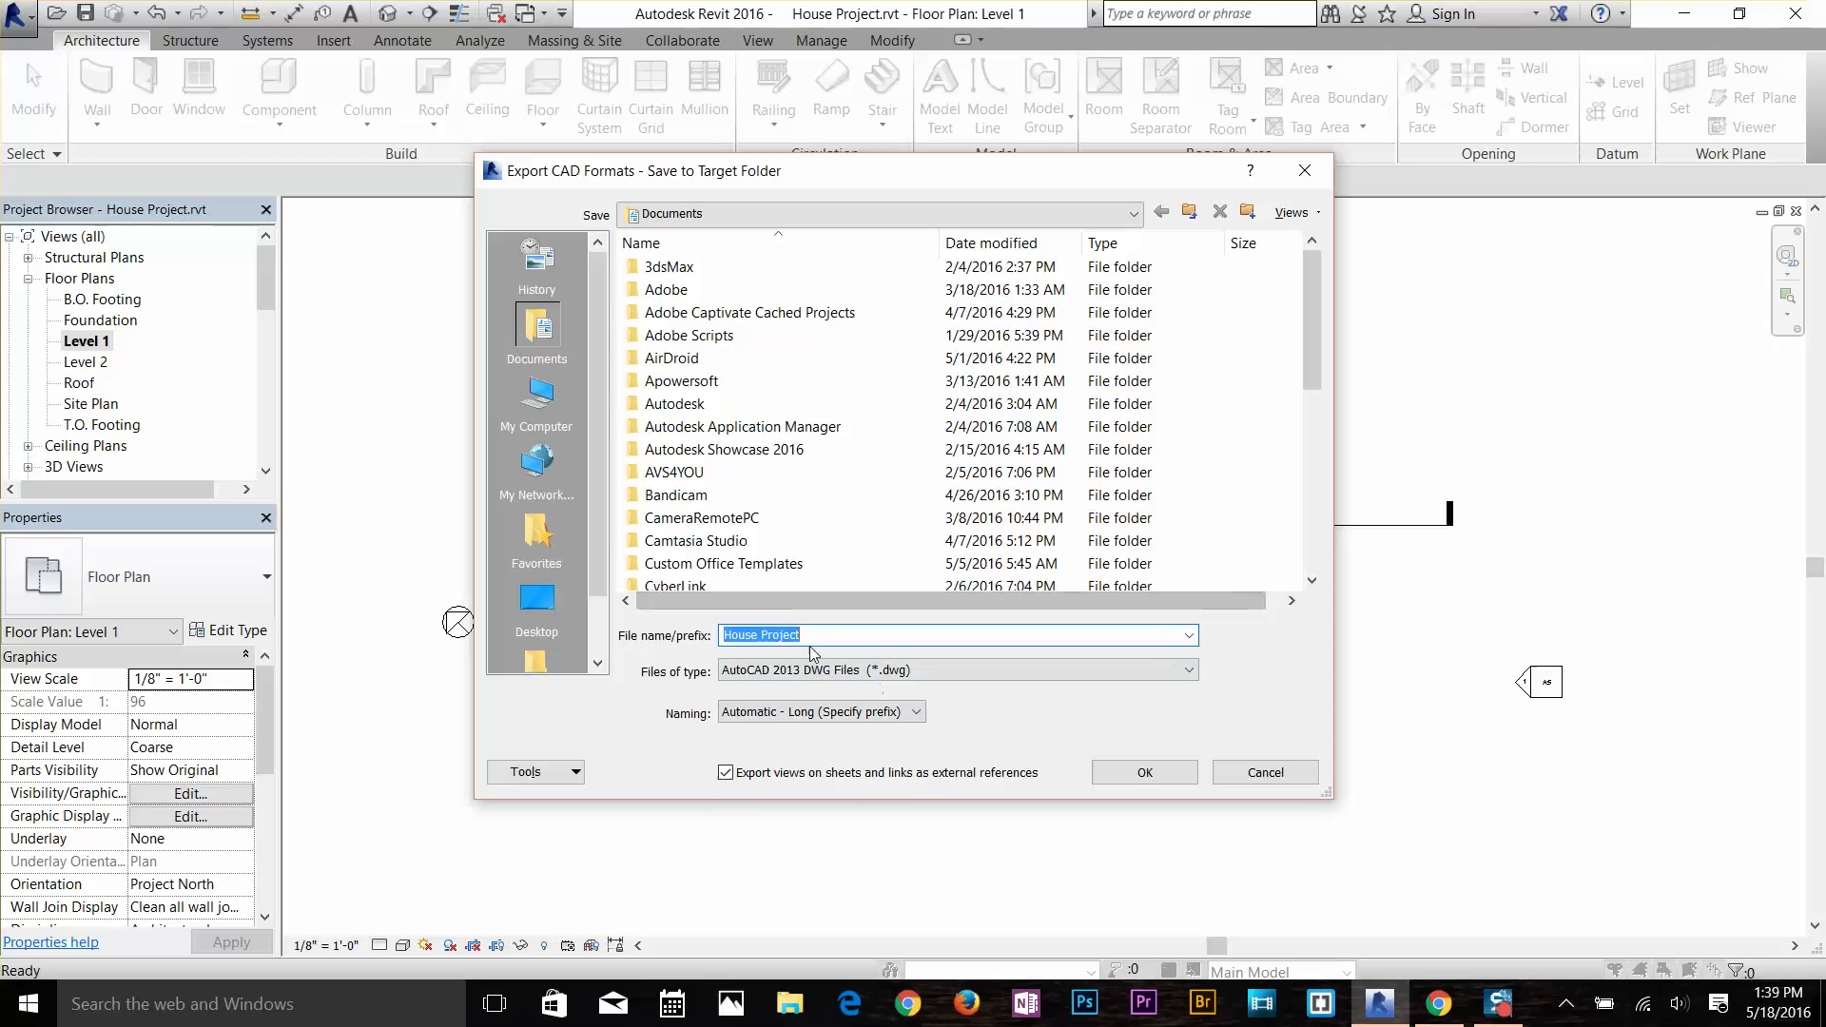
# Export the views as AutoCAD 2013 DWG files to the Desktop.
pyautogui.click(855, 671)
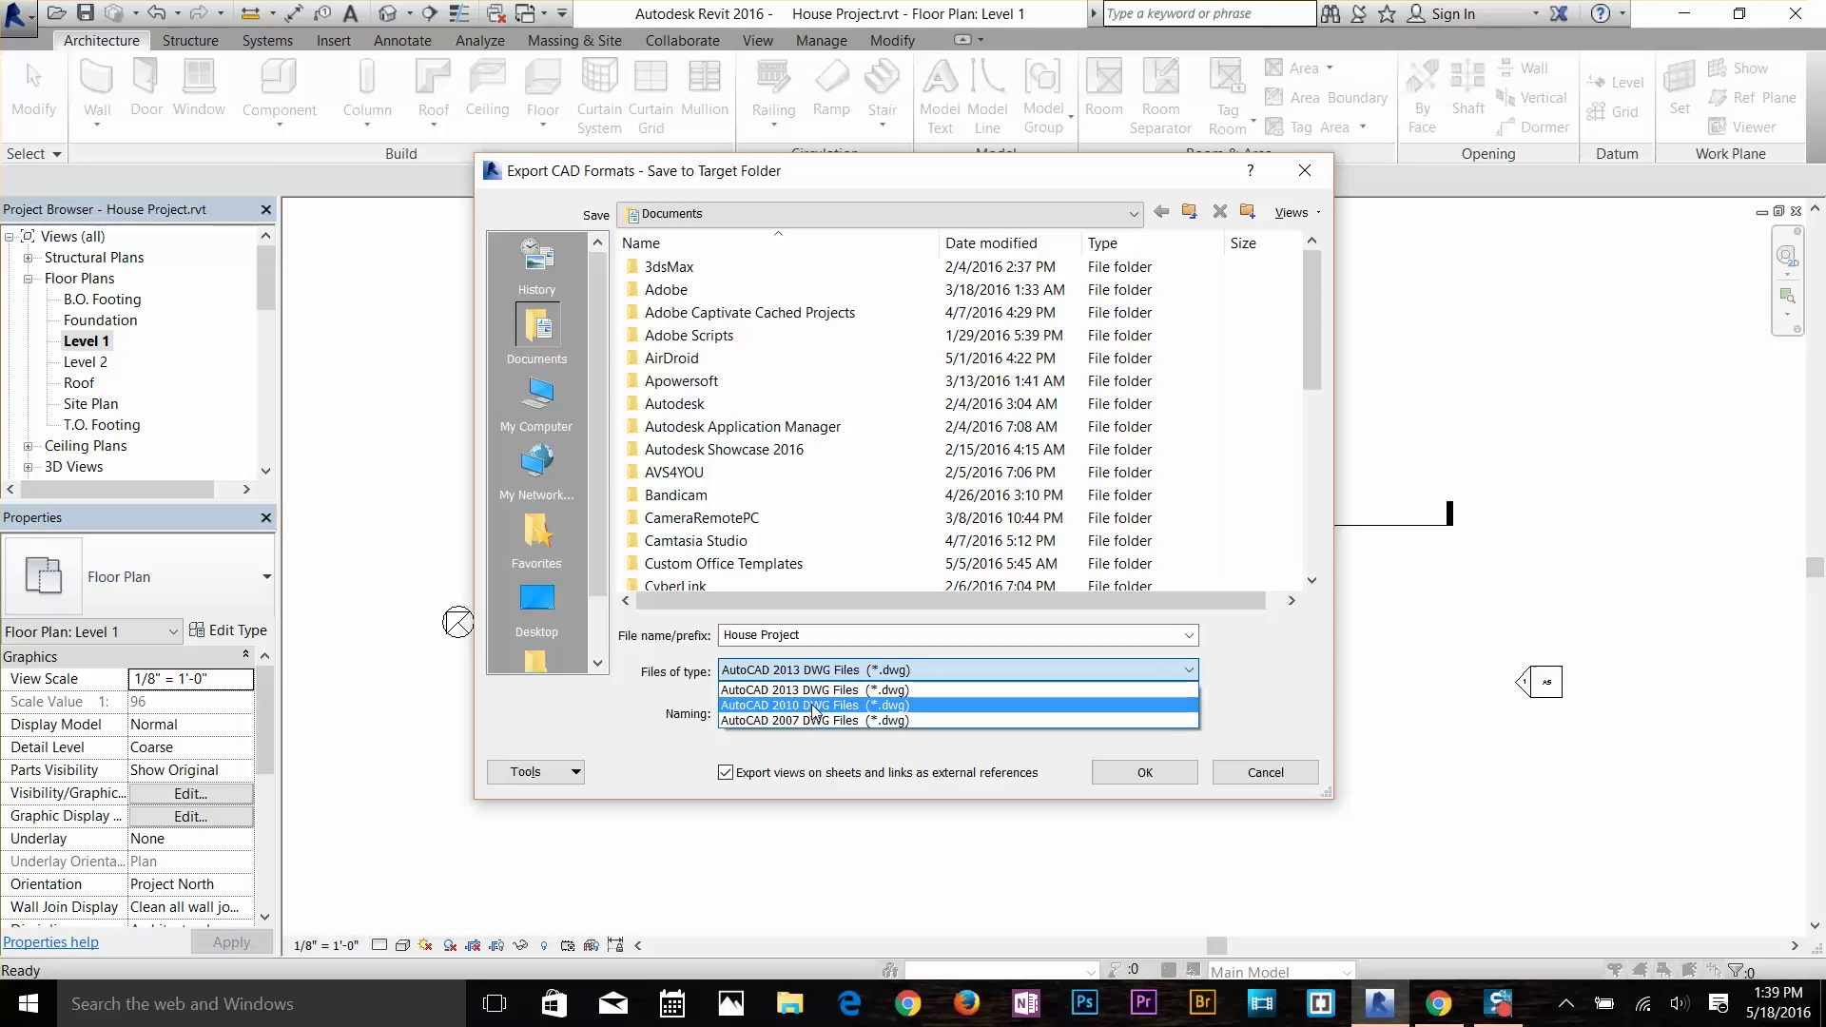
pyautogui.click(647, 723)
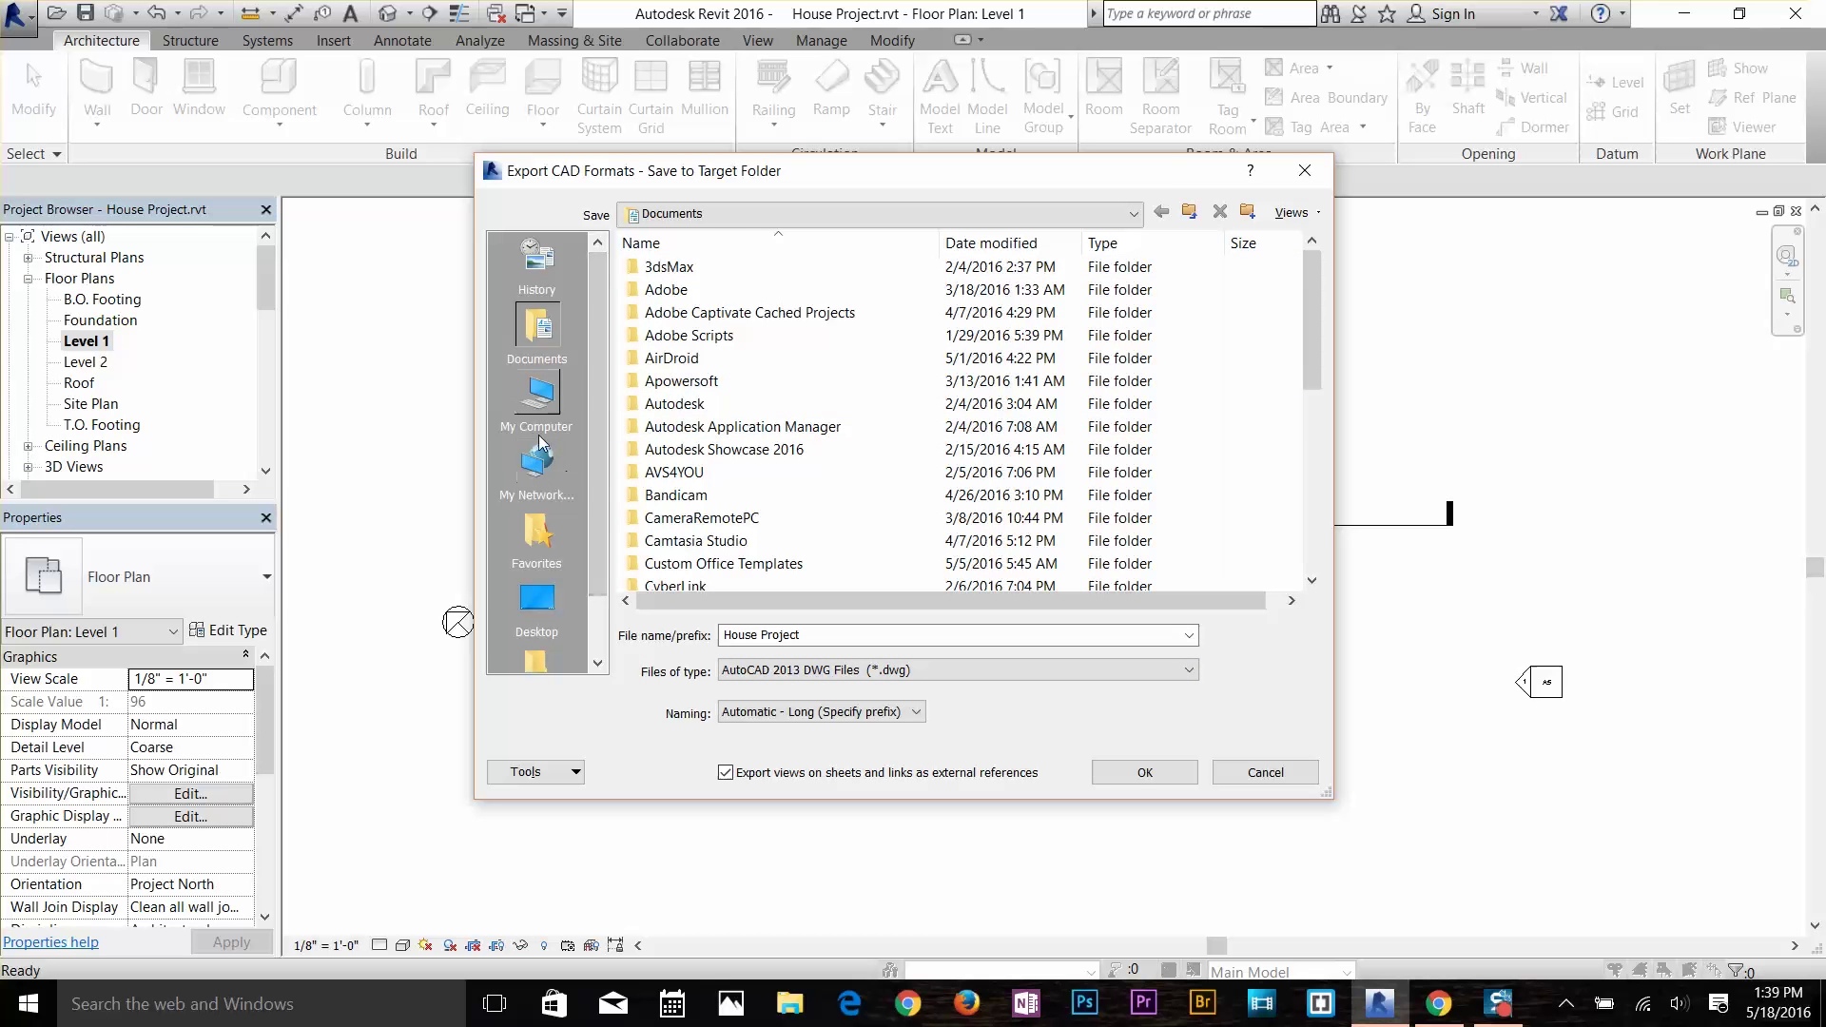
pyautogui.click(537, 599)
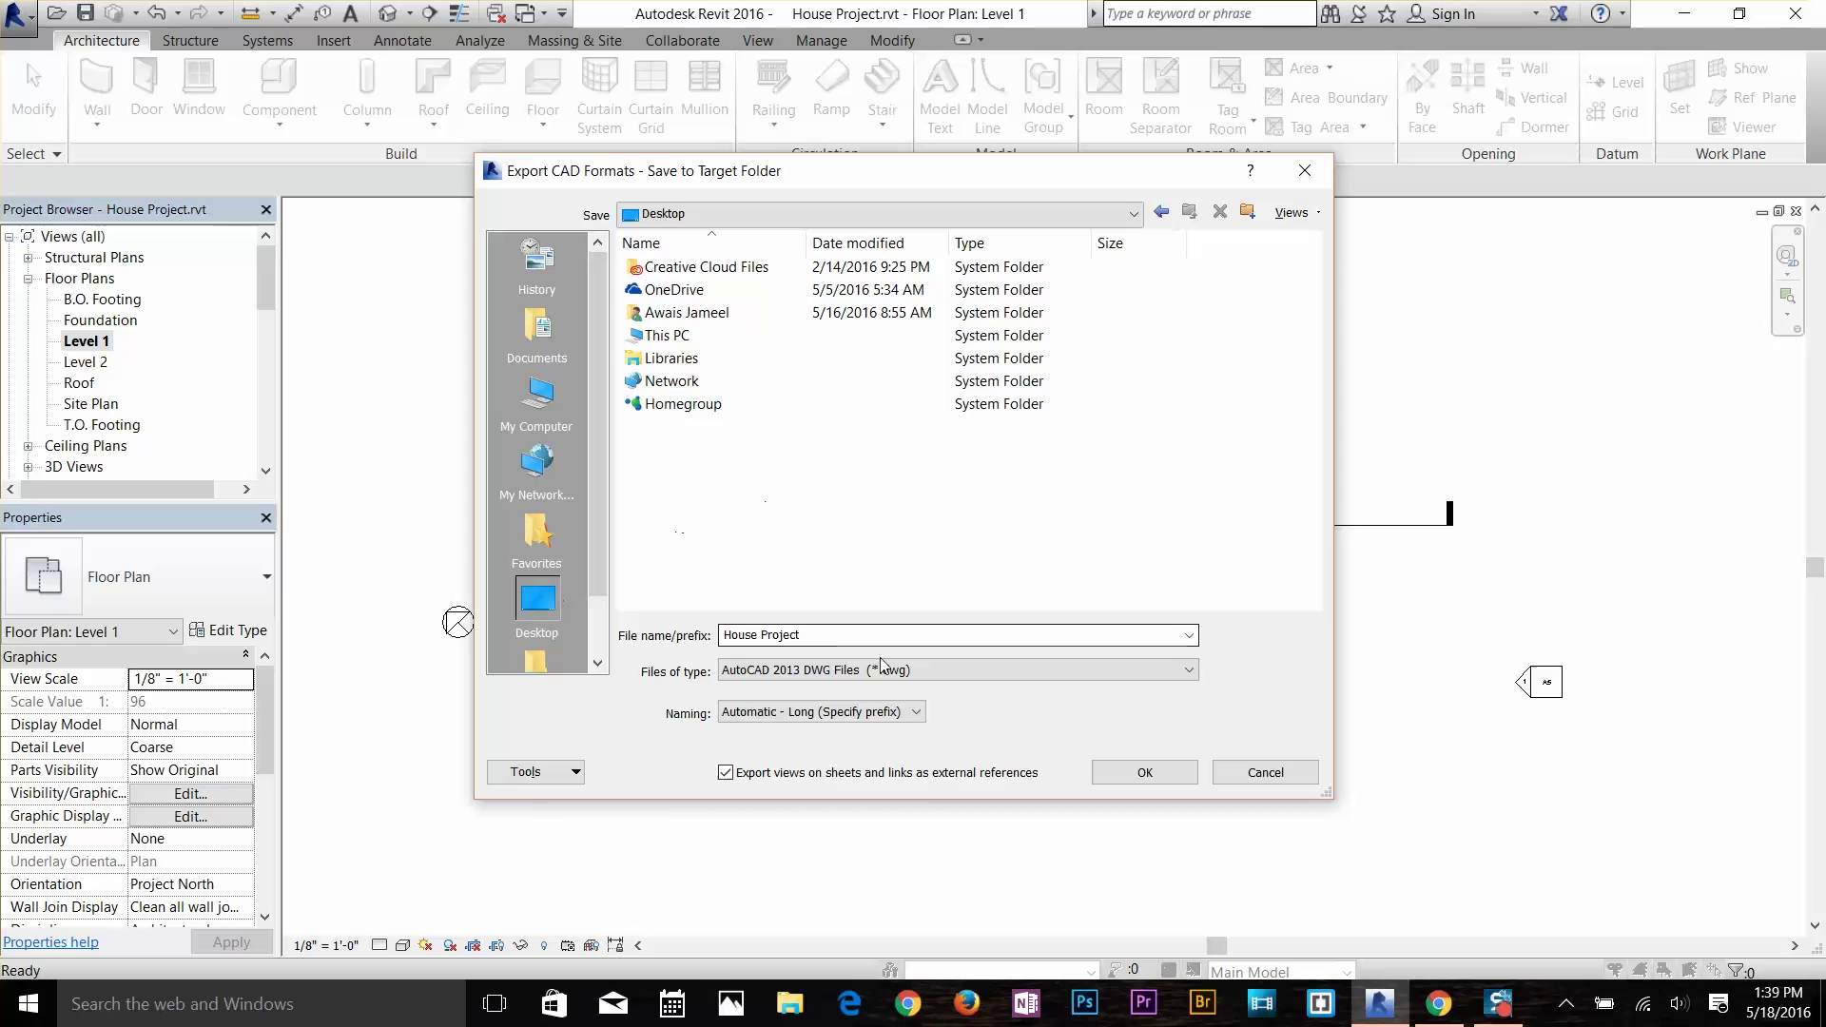
pyautogui.click(1155, 775)
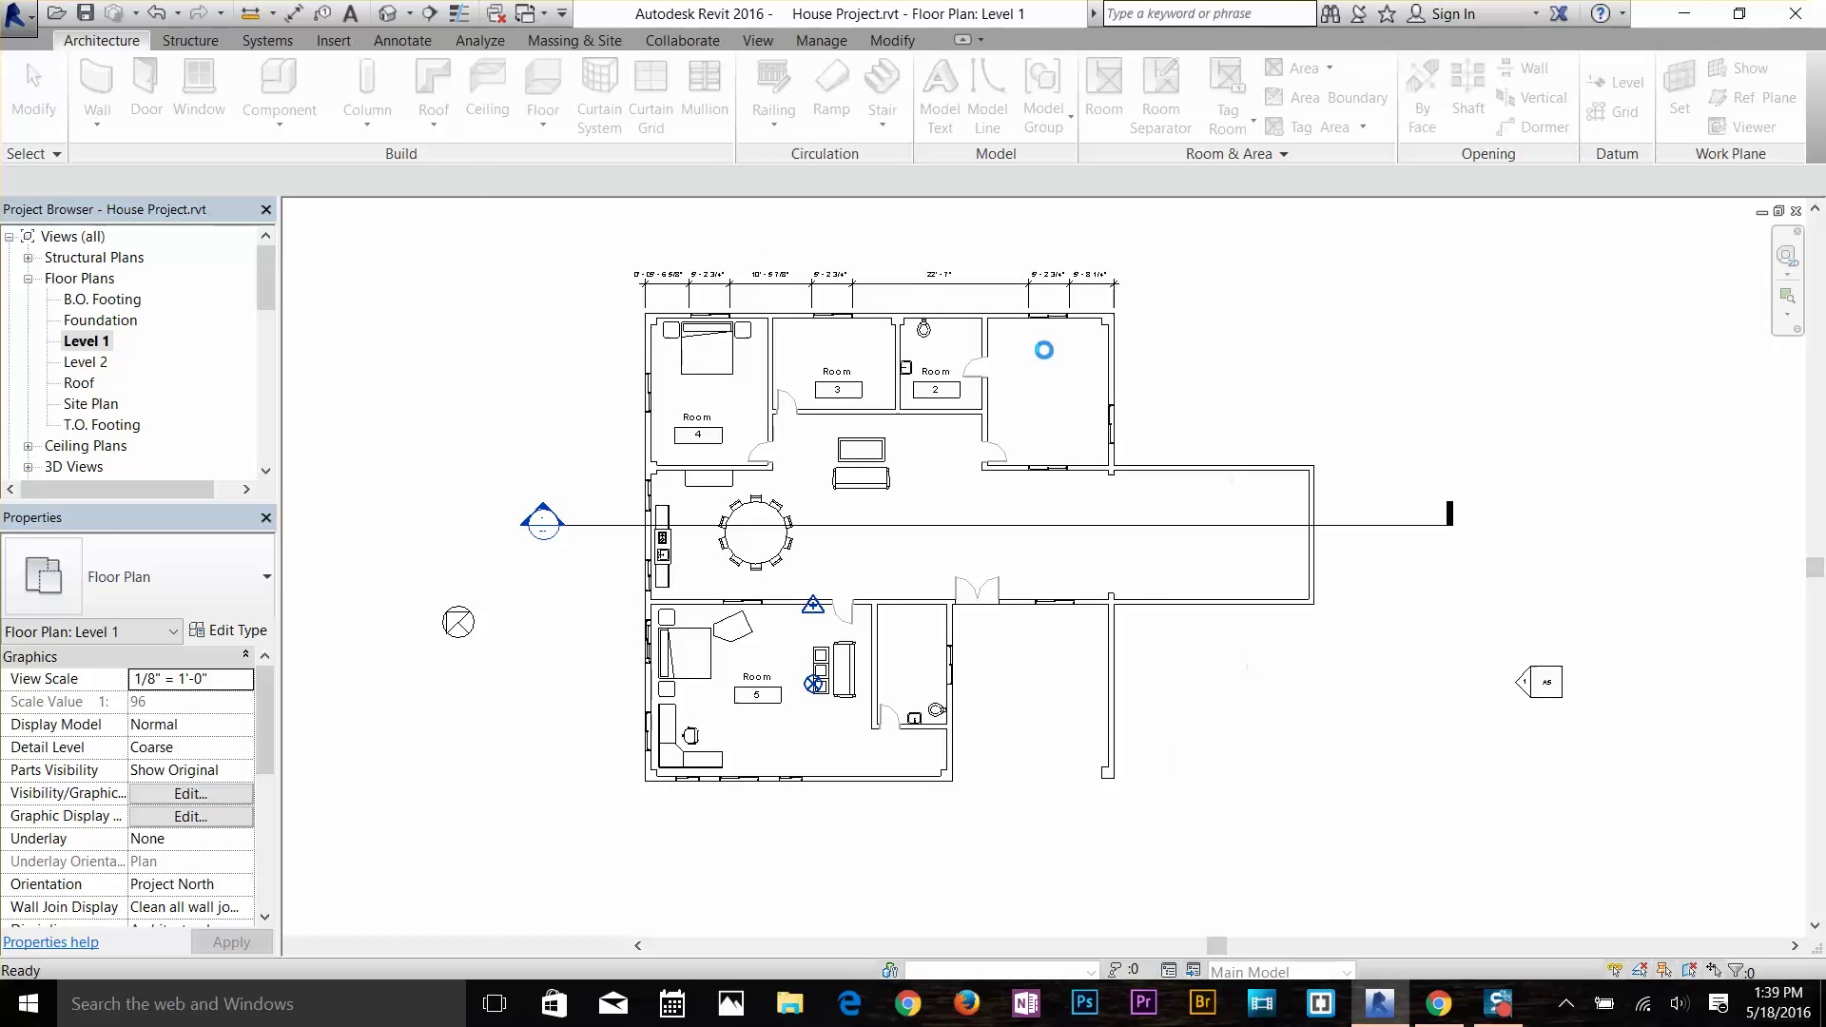
# On the desktop, open House Project-3D View - {3D}.dwg with AutoCAD.
pyautogui.press('super+d')
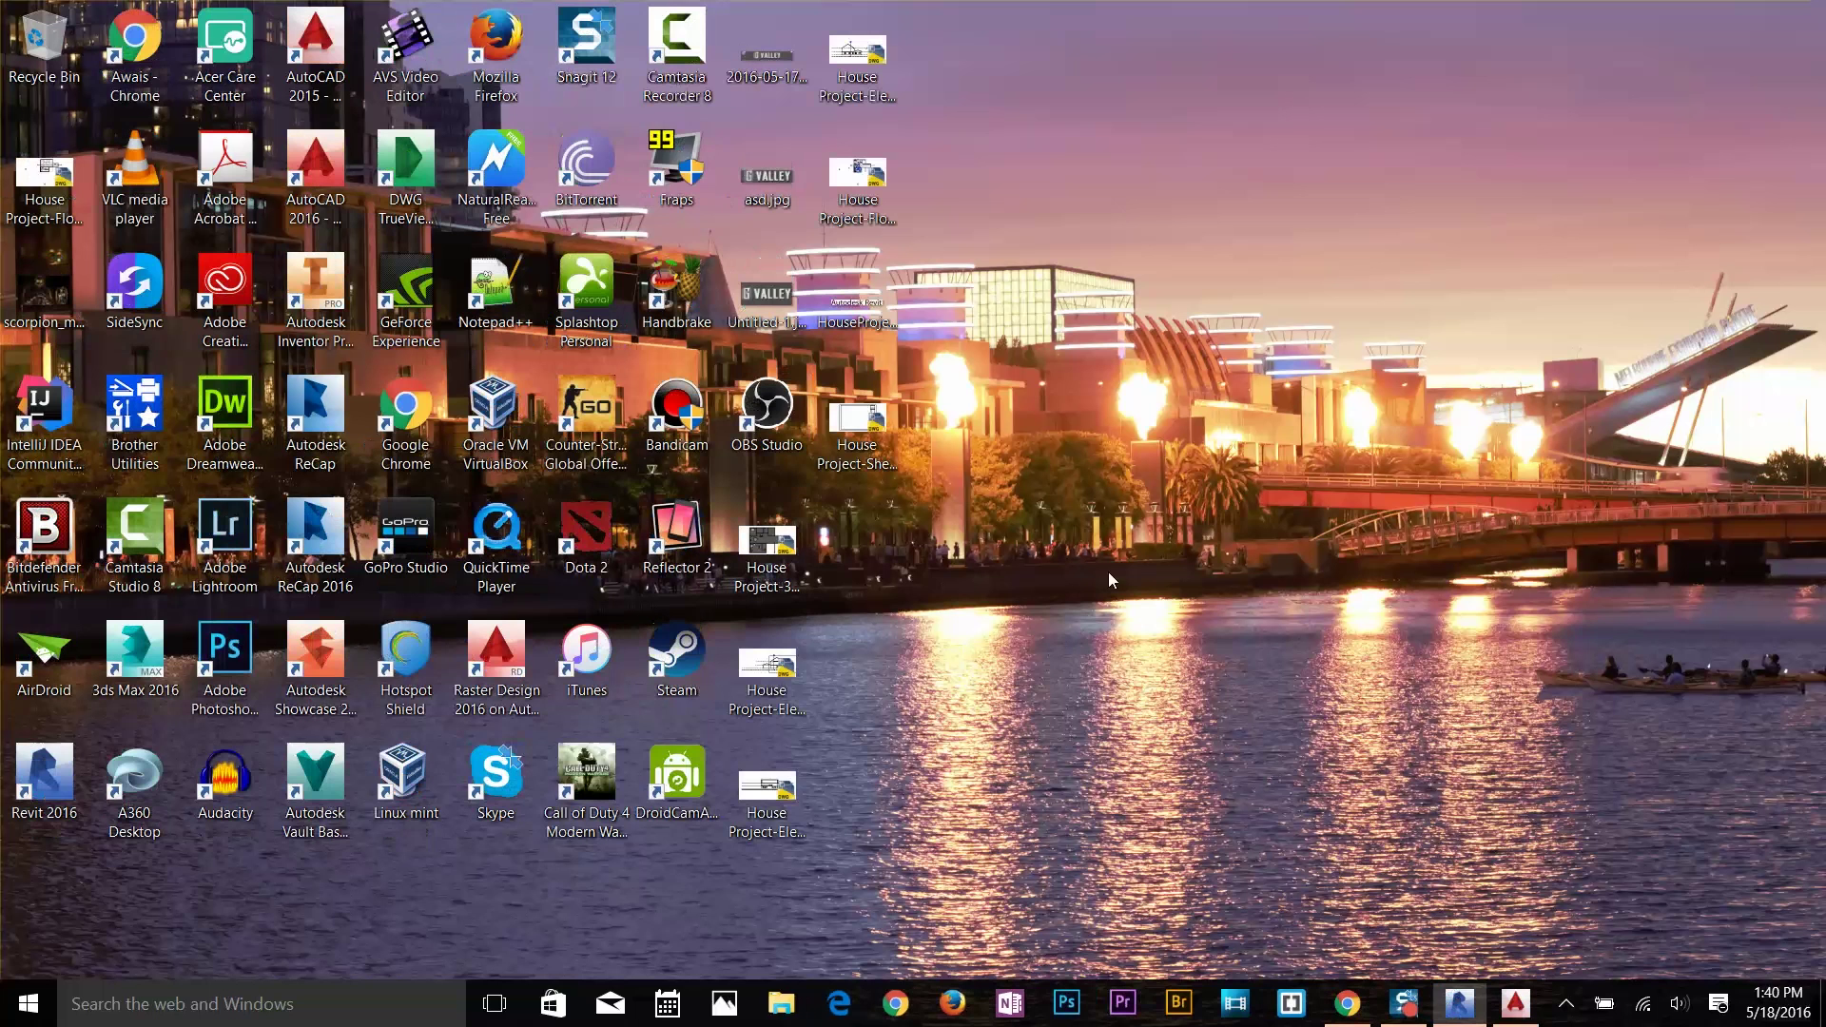
pyautogui.click(897, 59)
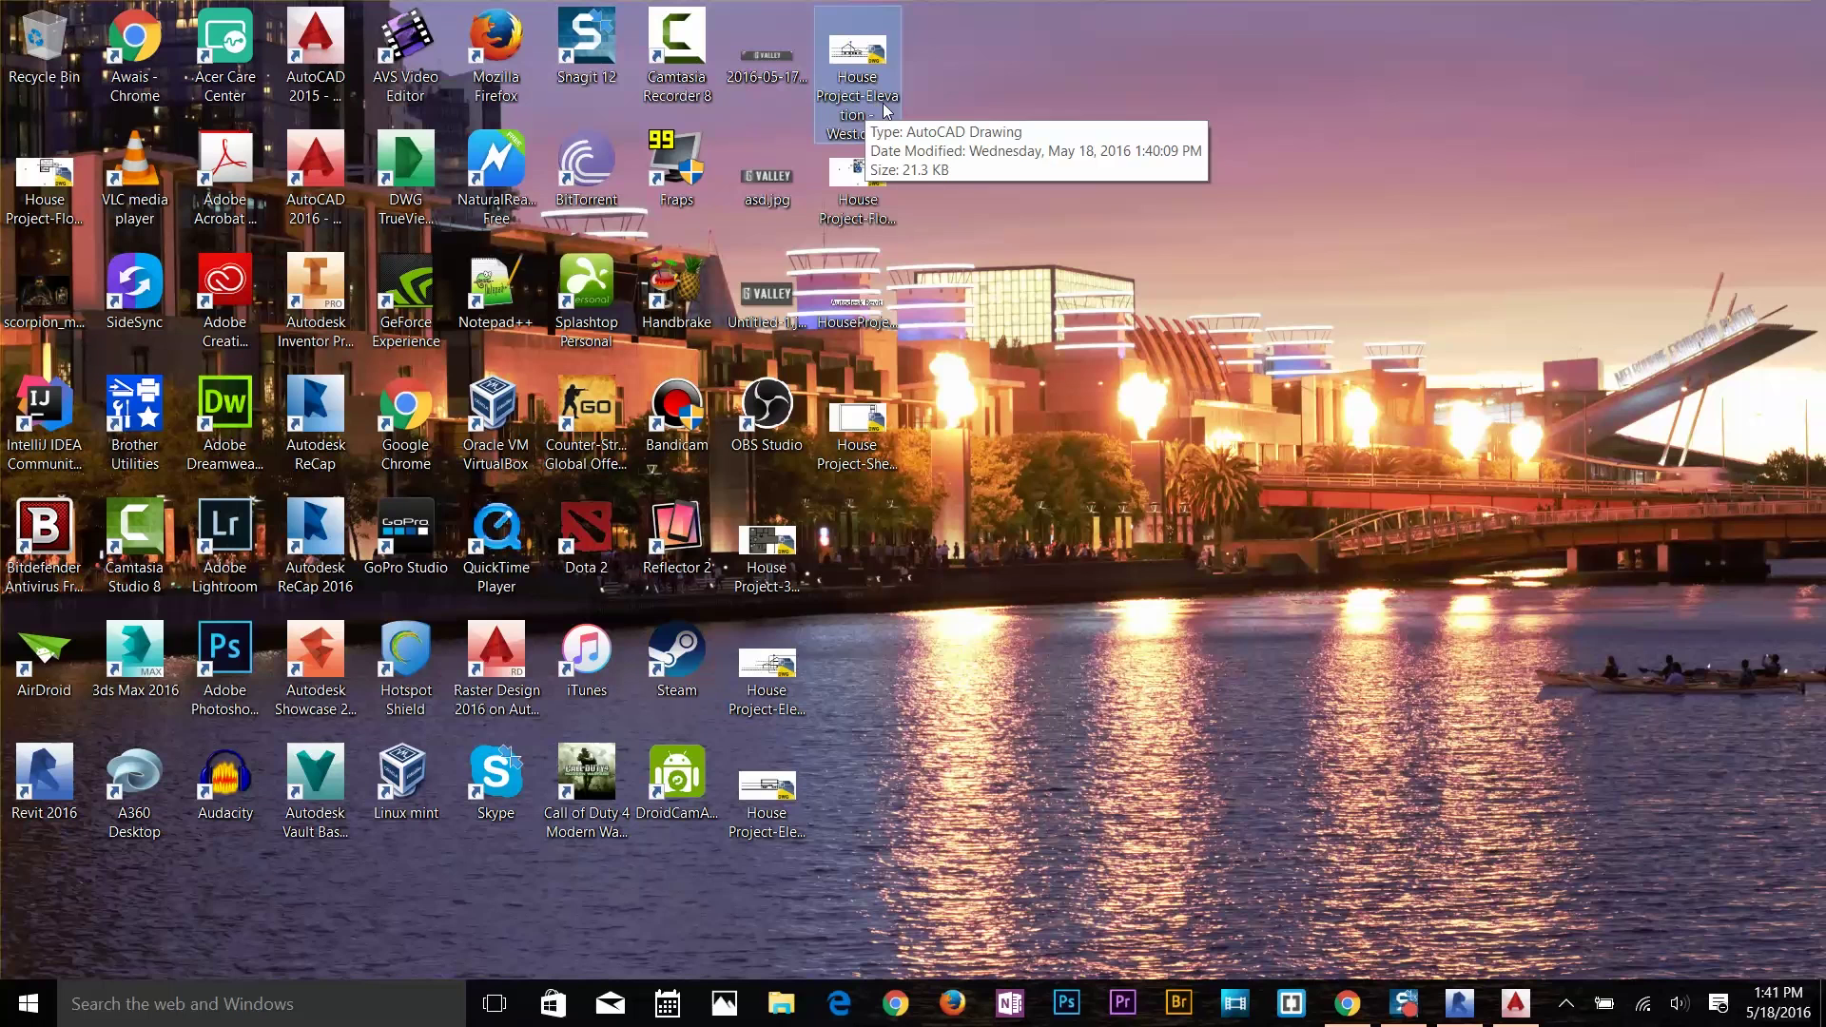
pyautogui.click(859, 176)
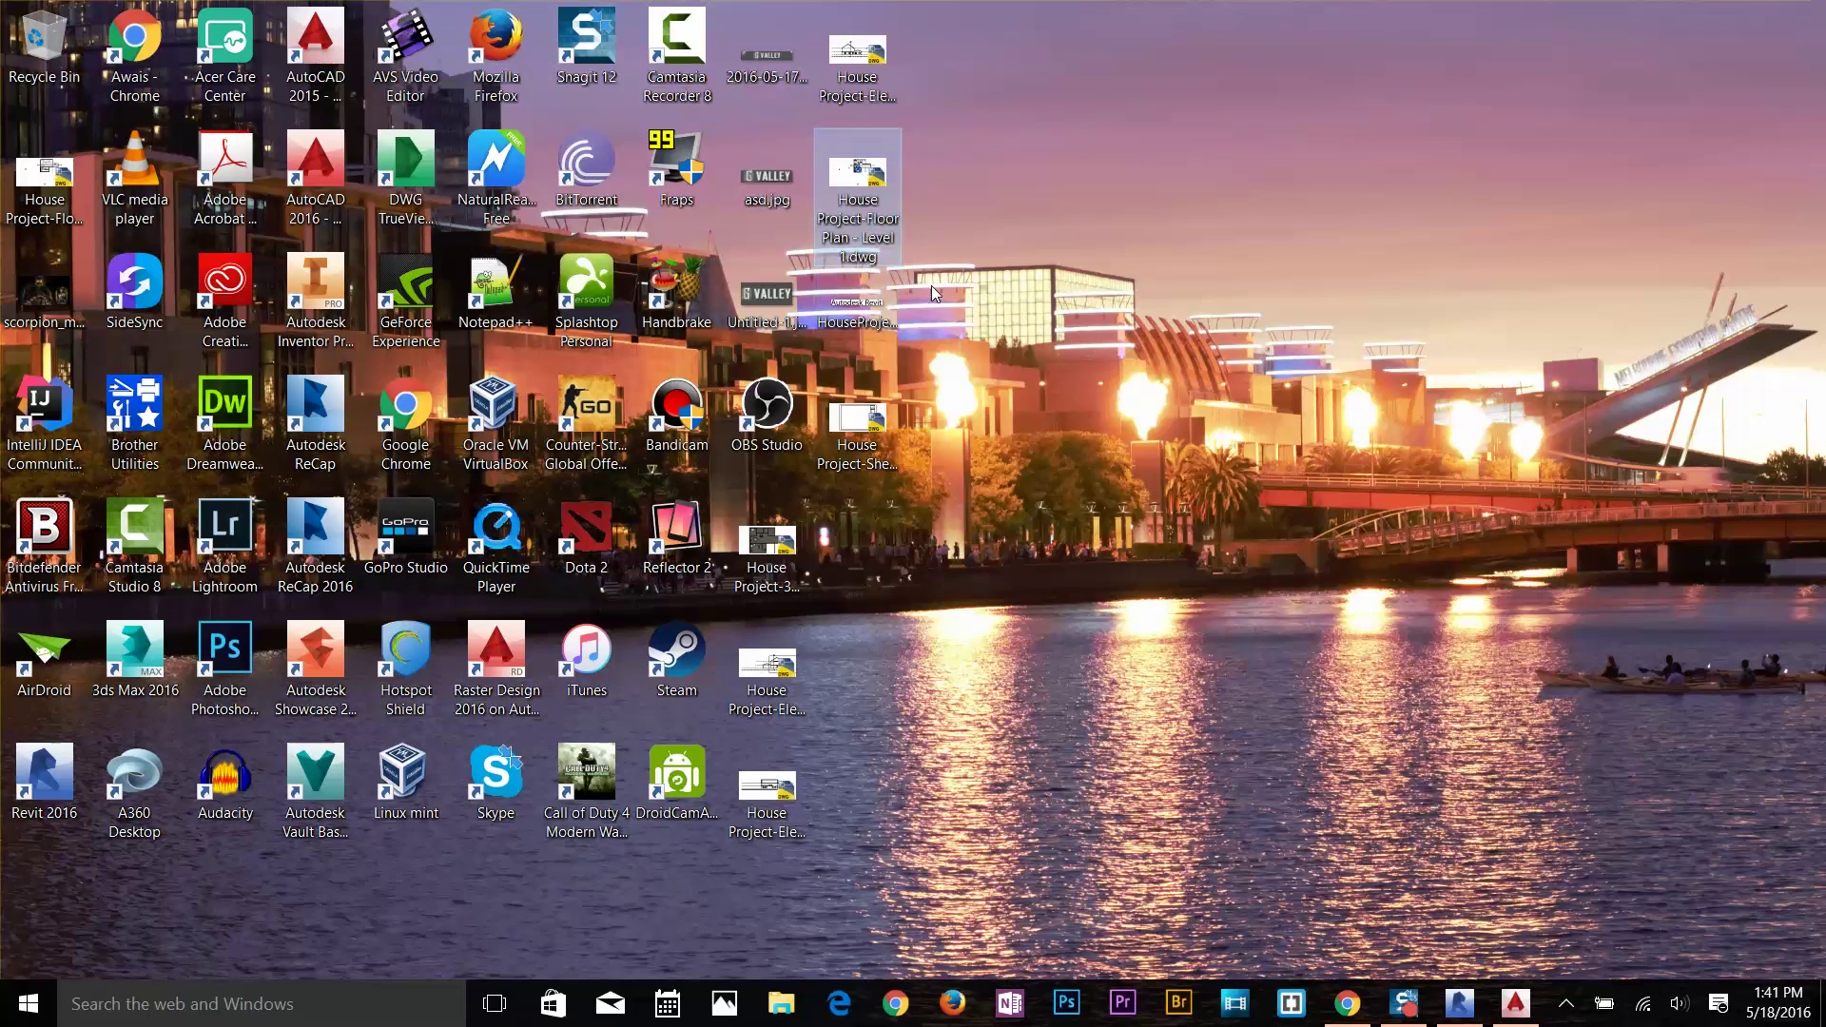
pyautogui.click(783, 591)
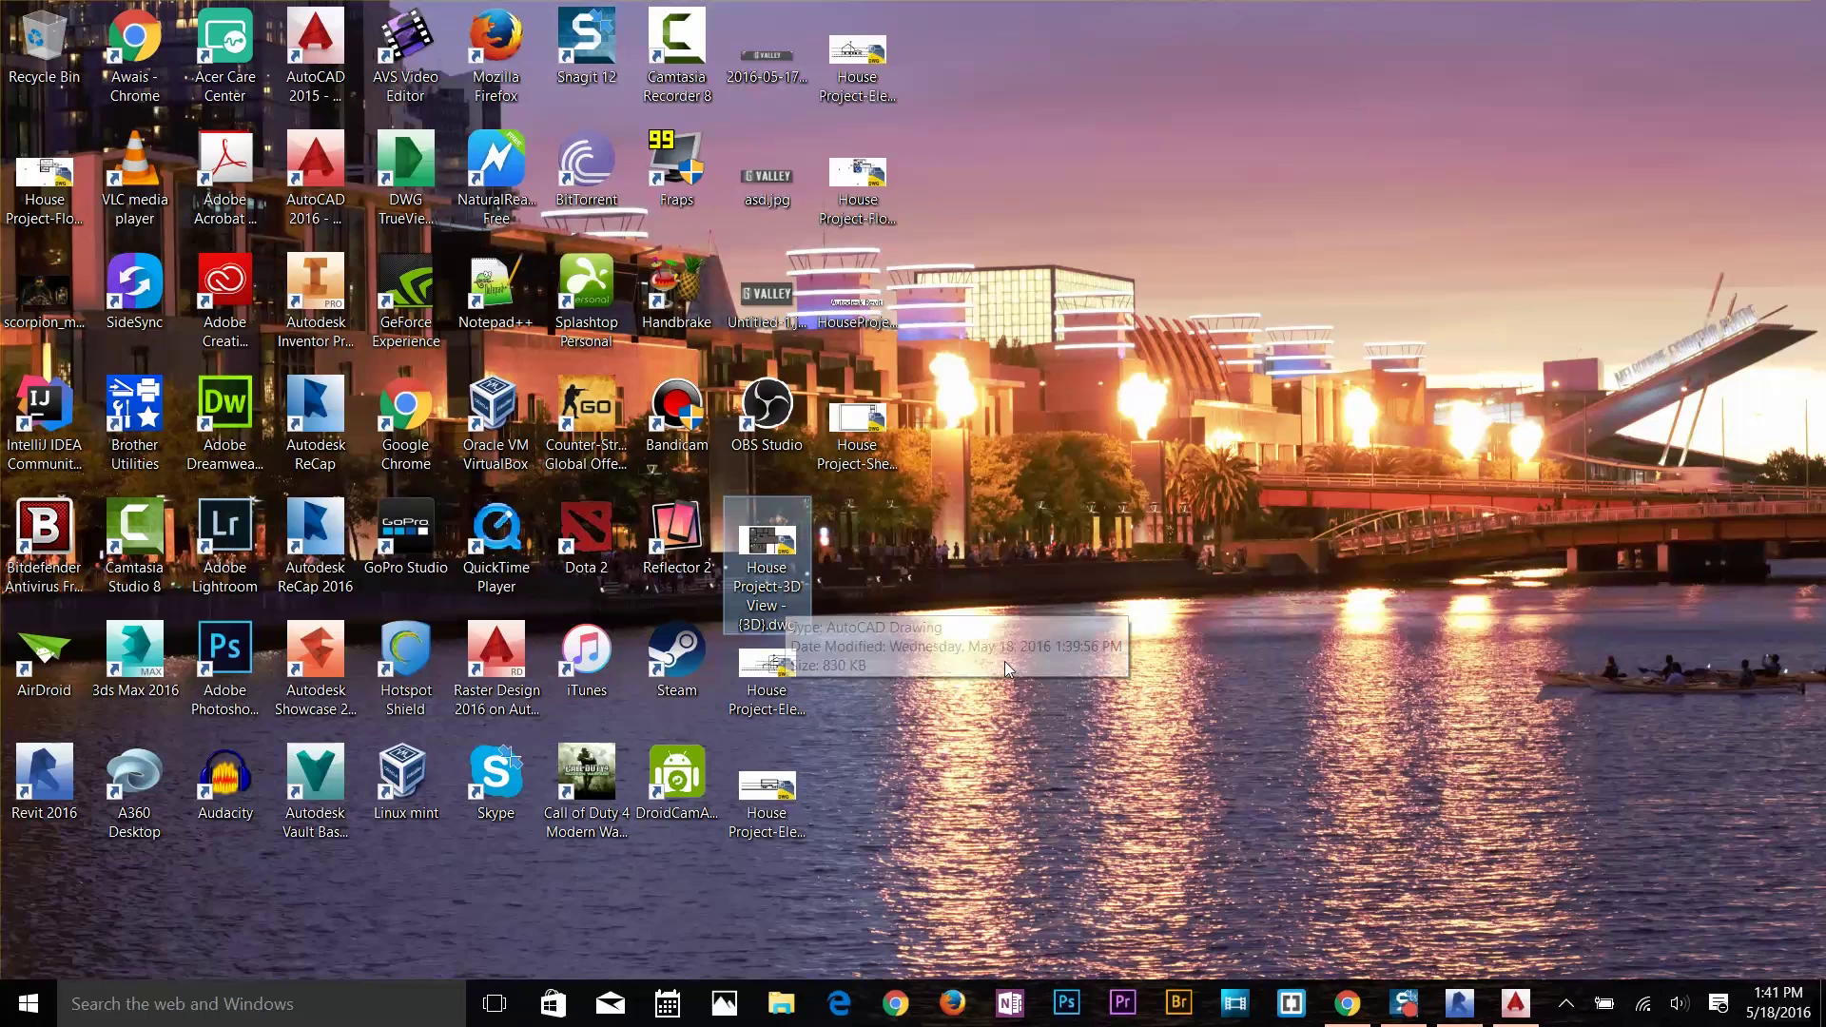
pyautogui.rightClick(781, 575)
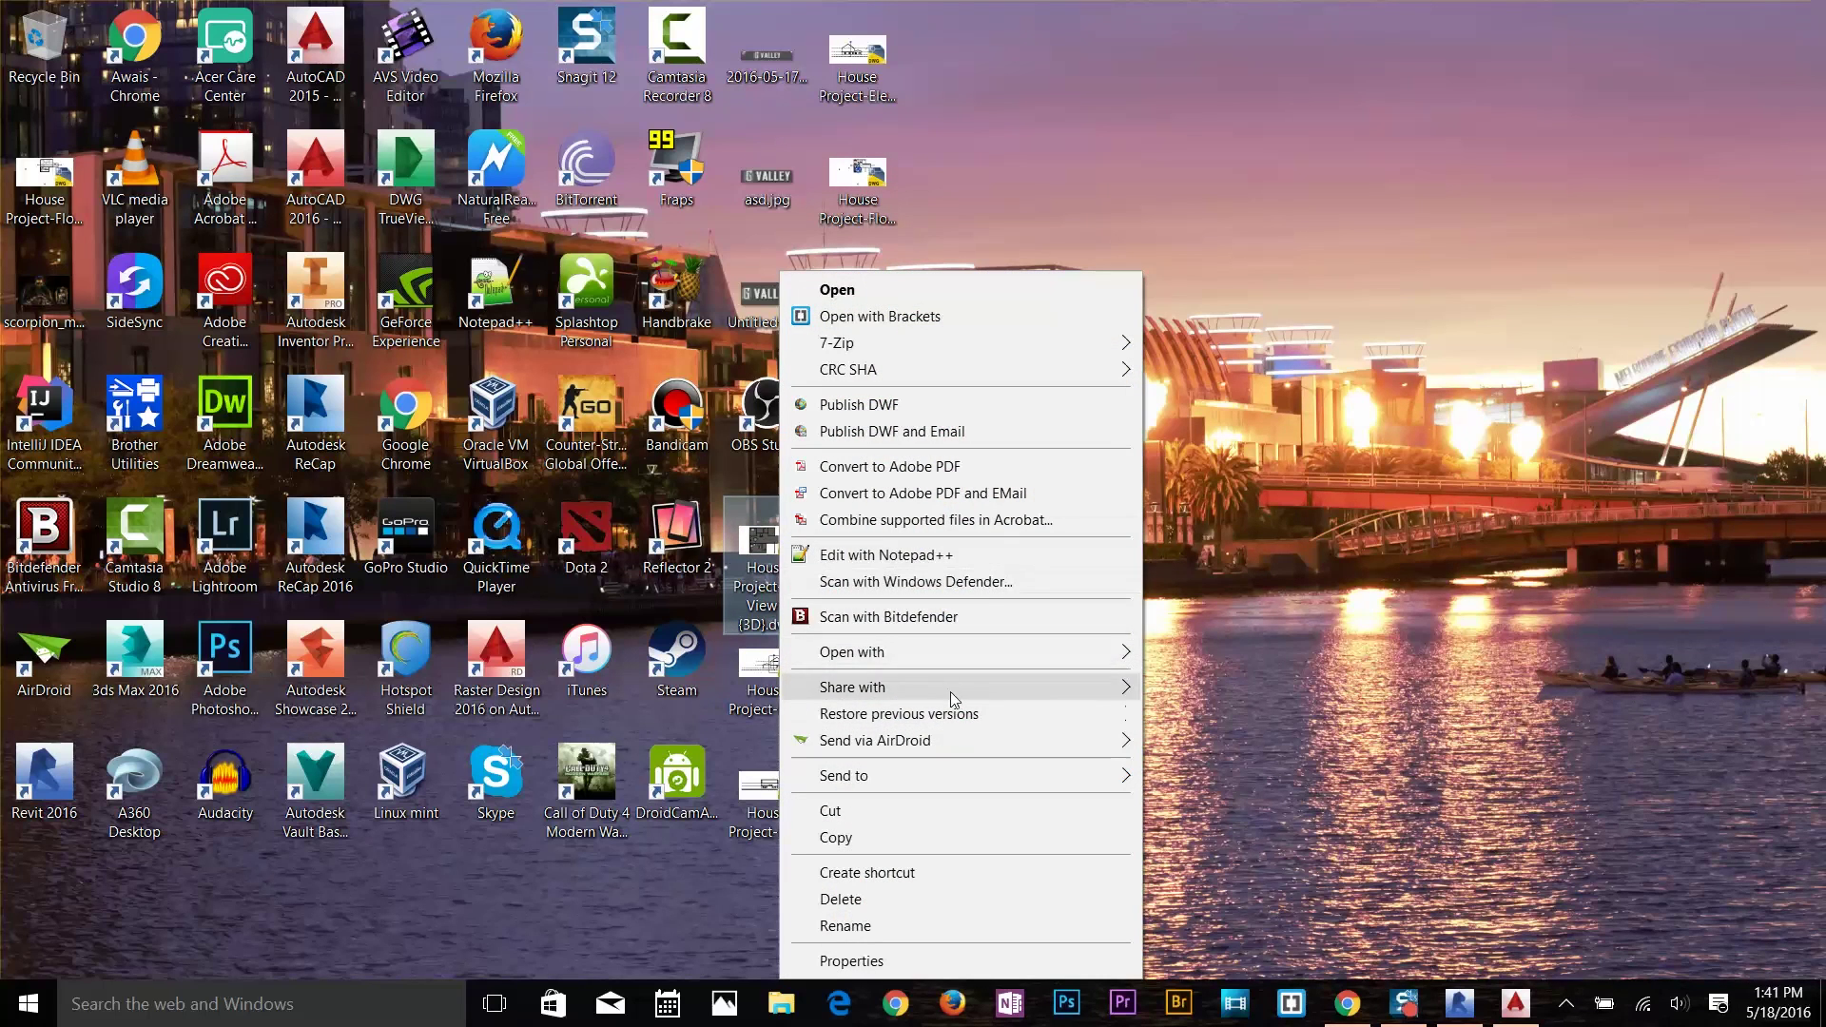
pyautogui.moveTo(976, 656)
pyautogui.click(1239, 715)
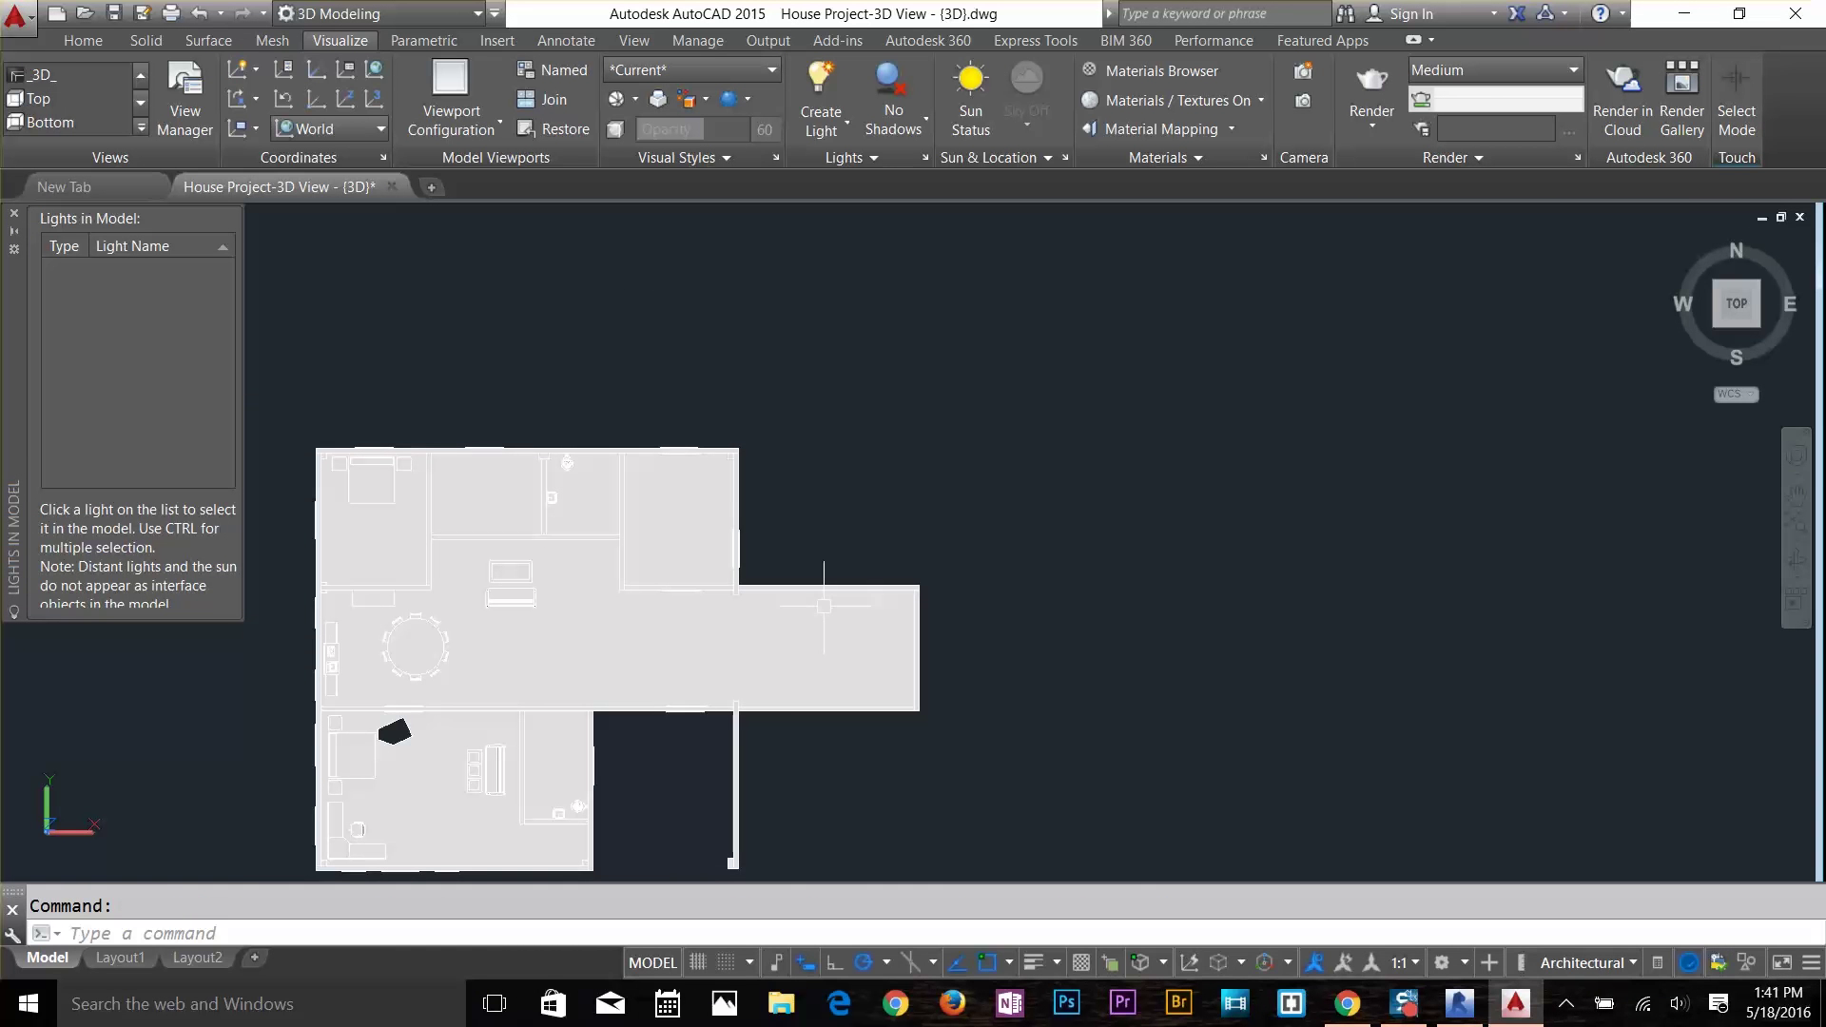
# Orbit and zoom the house into a 3D view, then select two walls to confirm they're solids.
pyautogui.keyDown('shift'); pyautogui.moveTo(824, 606); pyautogui.dragTo(980, 480, button='middle'); pyautogui.keyUp('shift')
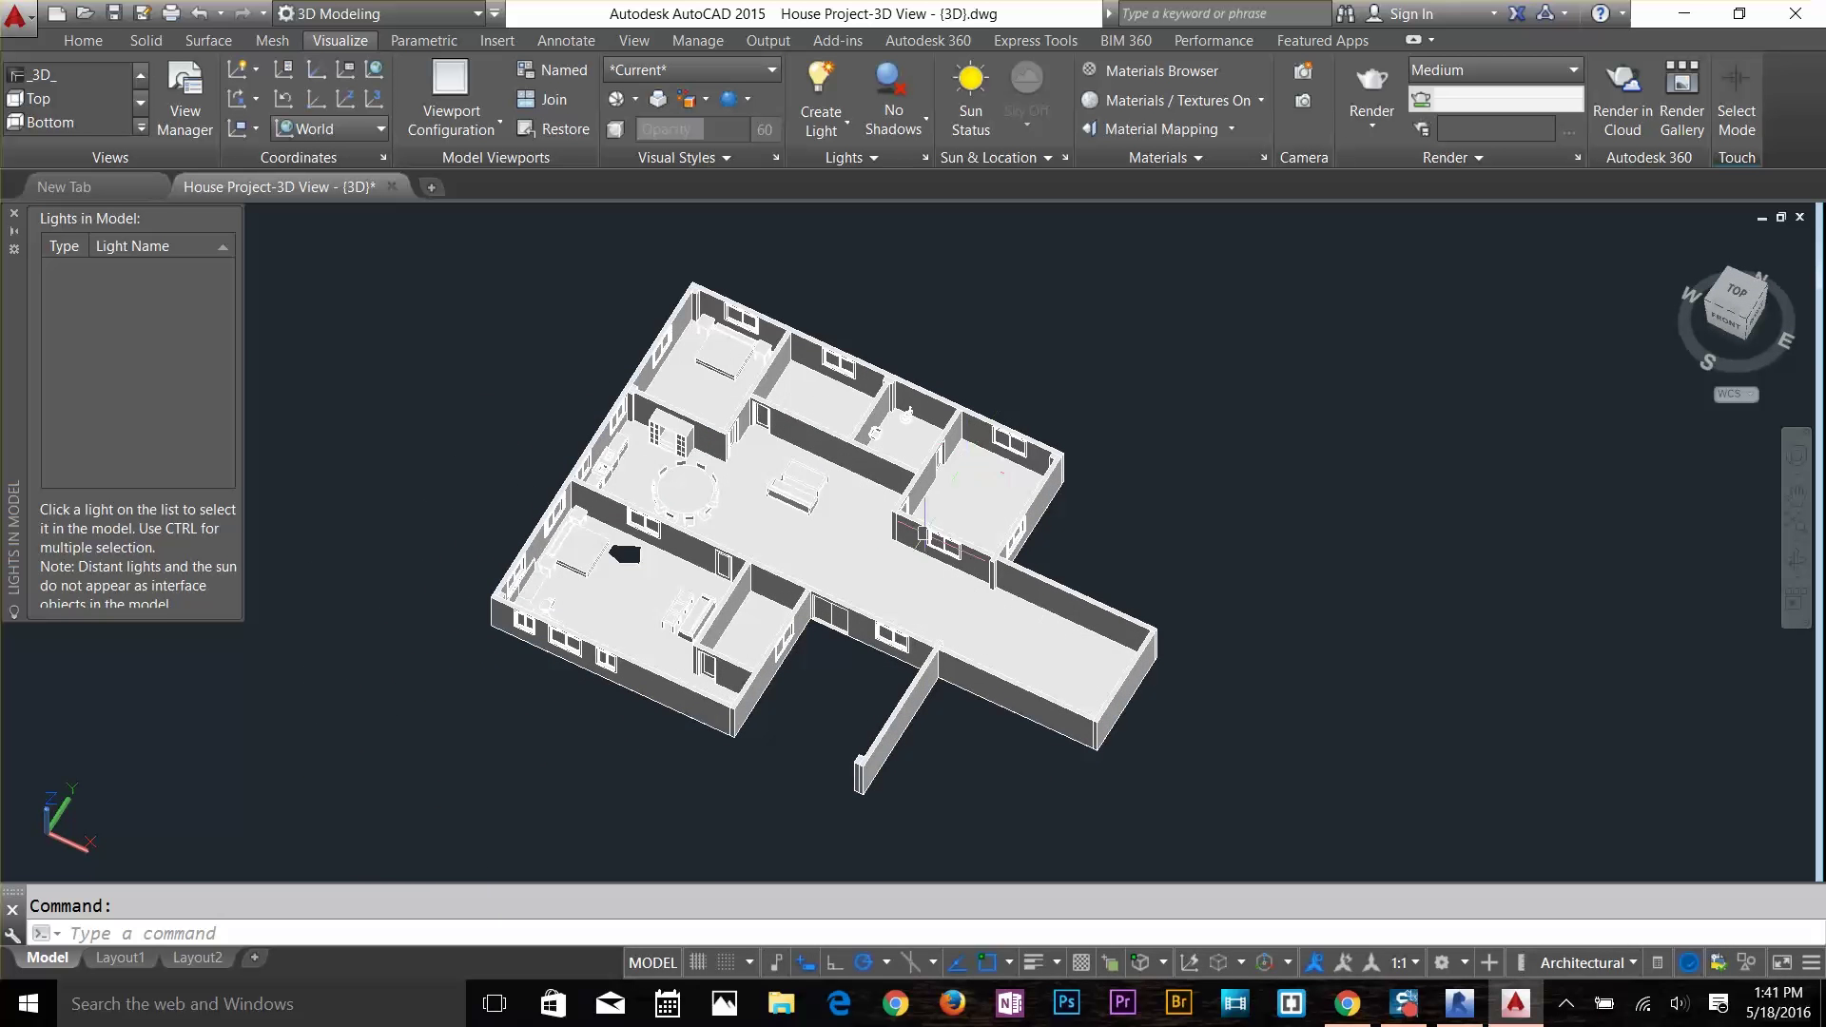
pyautogui.keyDown('shift'); pyautogui.moveTo(905, 645); pyautogui.dragTo(1046, 513, button='middle'); pyautogui.keyUp('shift')
pyautogui.scroll(3, 1044, 513)
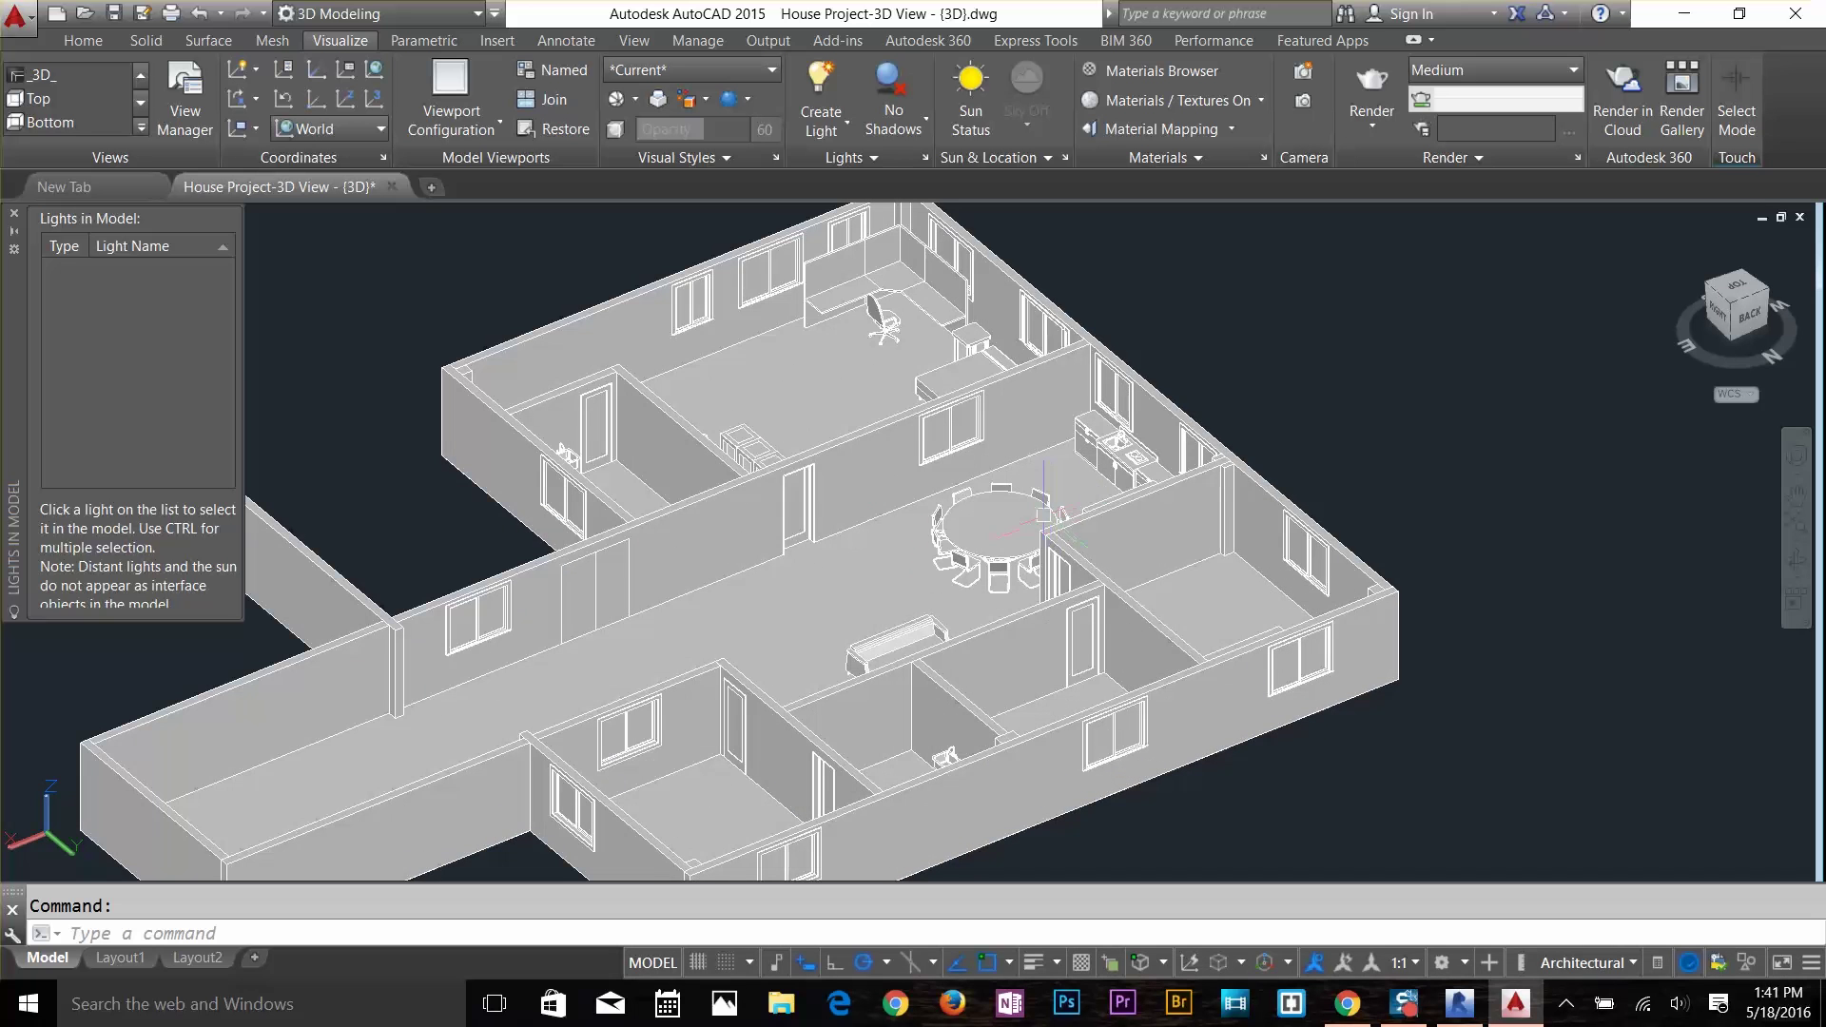
pyautogui.click(1070, 521)
pyautogui.click(1294, 511)
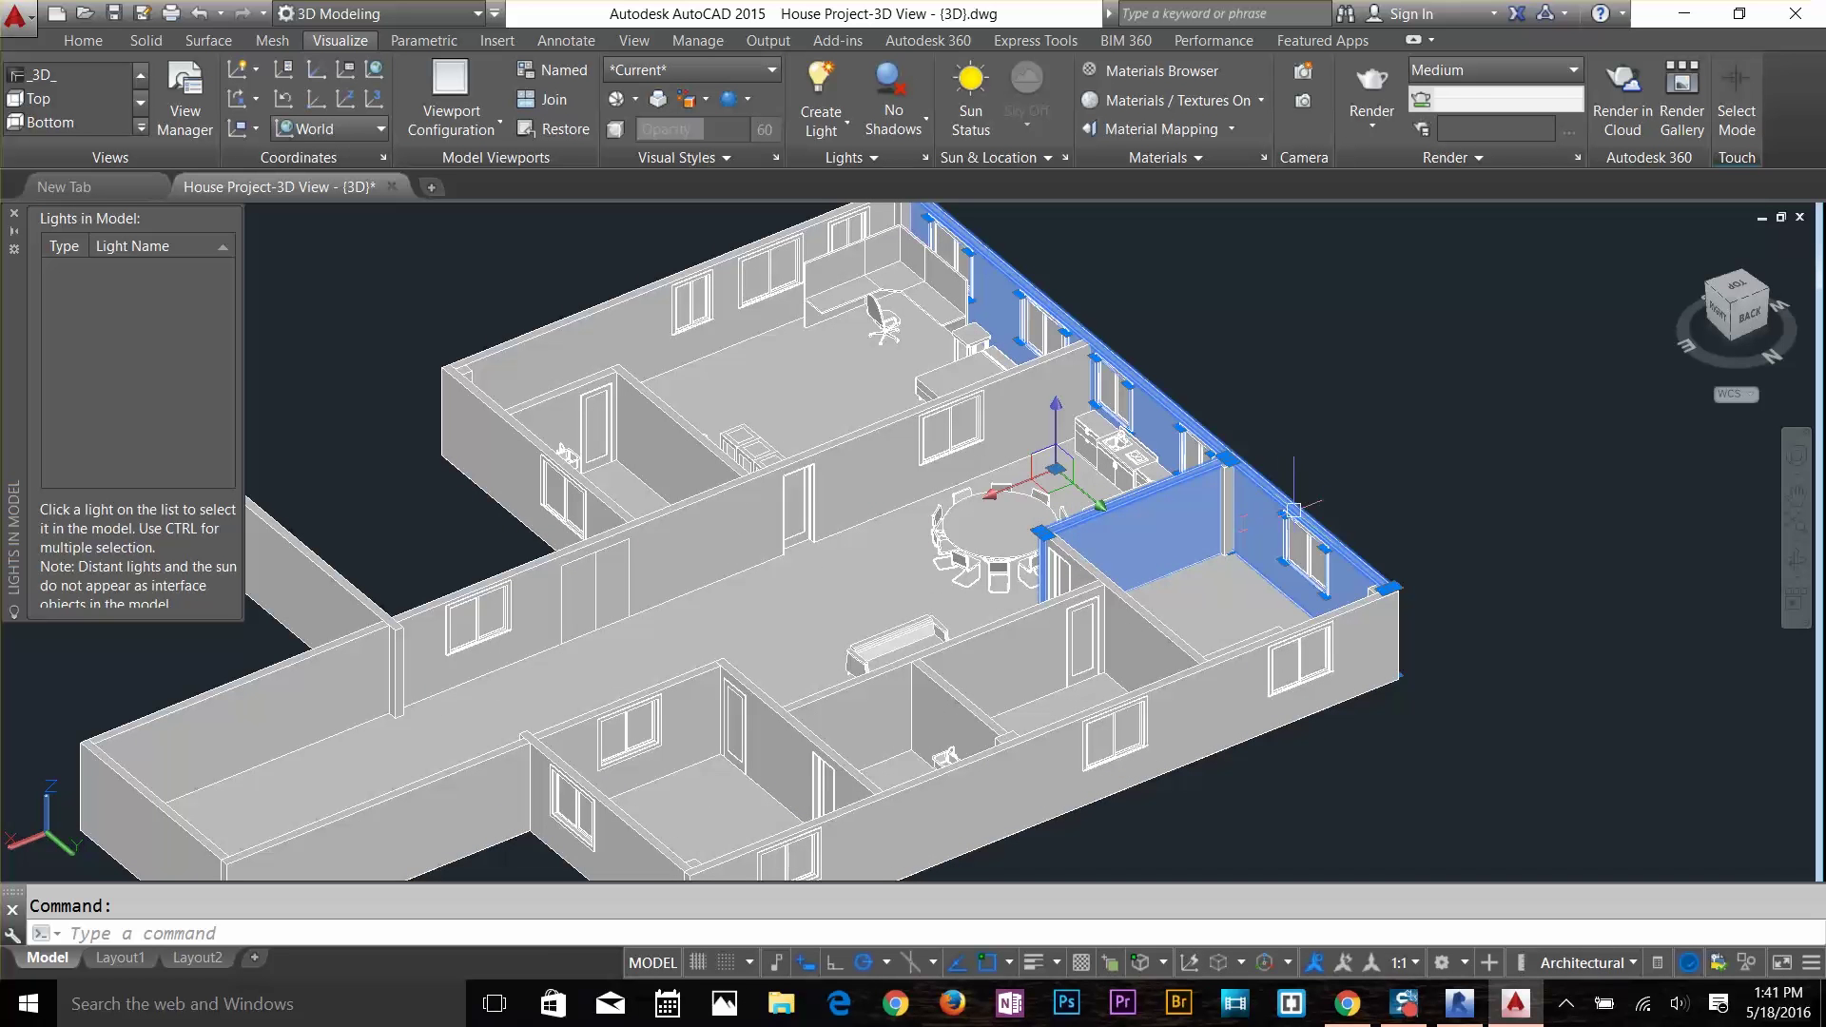
pyautogui.press('Escape')
pyautogui.press('Escape')
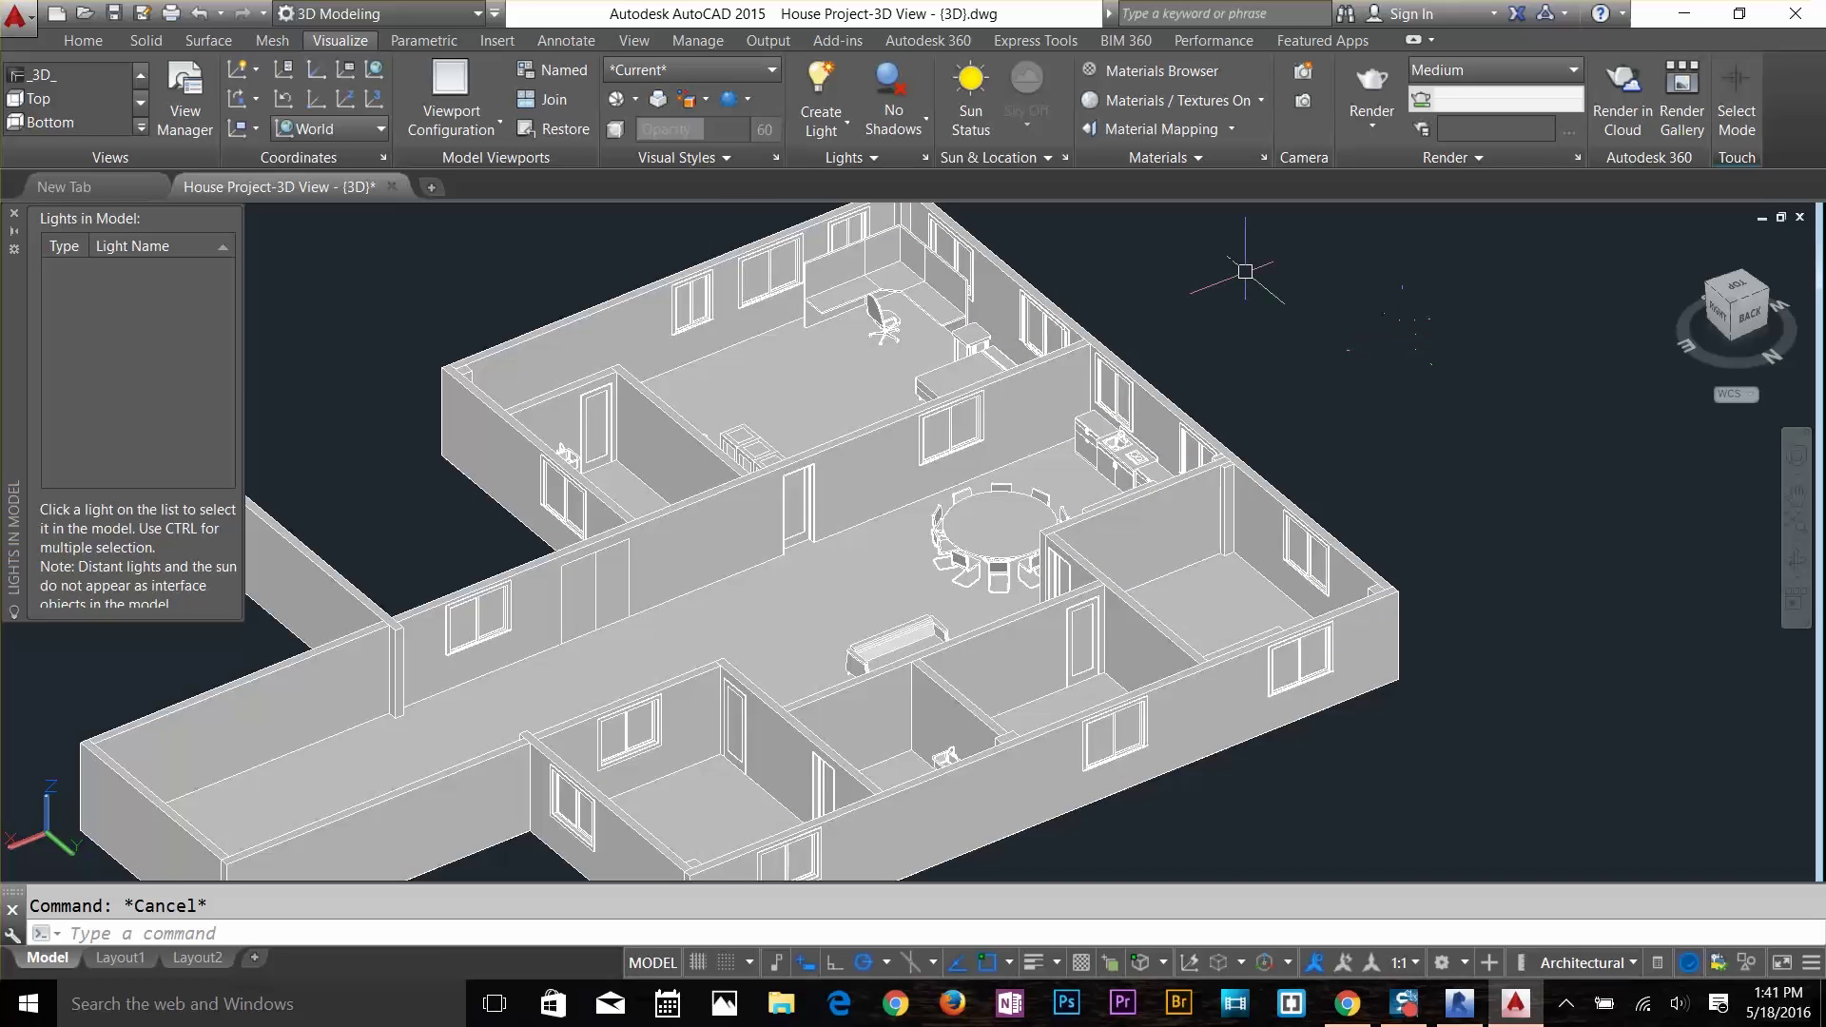
# Apply the Shaded visual style, inspect the AIA layers list, and orbit the model.
pyautogui.click(711, 70)
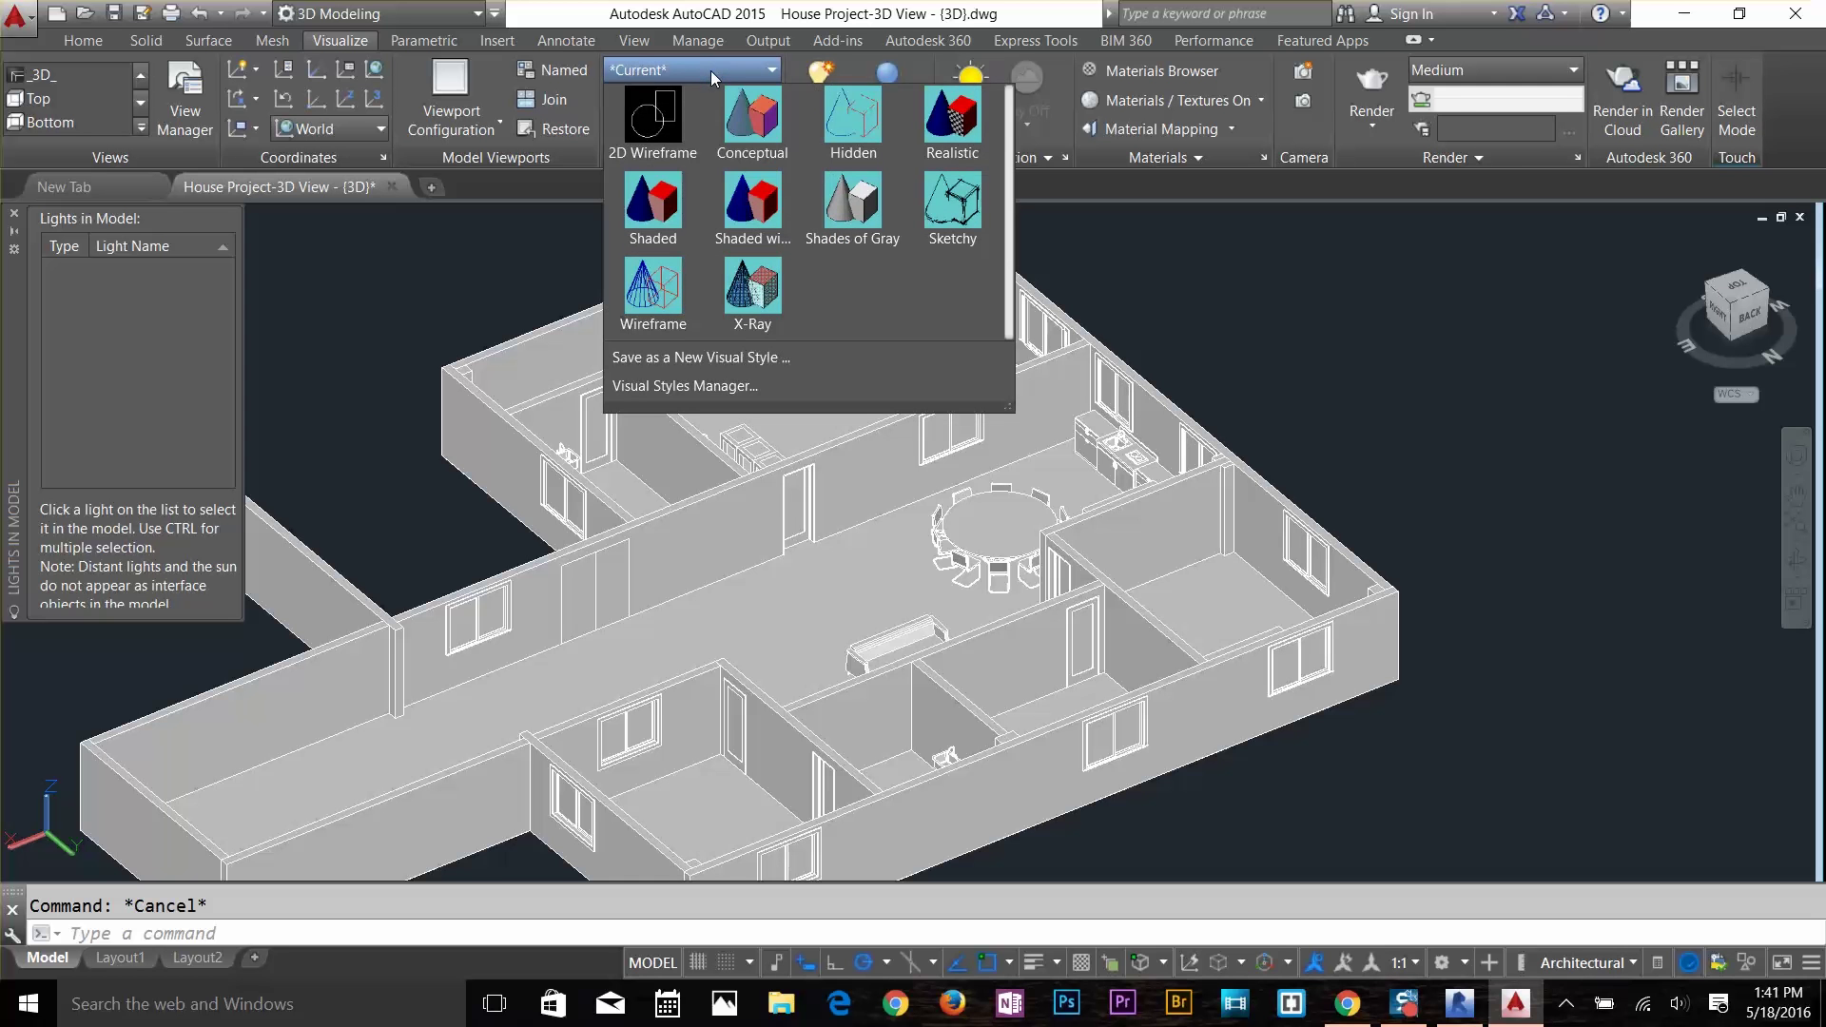
pyautogui.click(656, 210)
pyautogui.moveTo(946, 433); pyautogui.dragTo(1148, 331, button='middle')
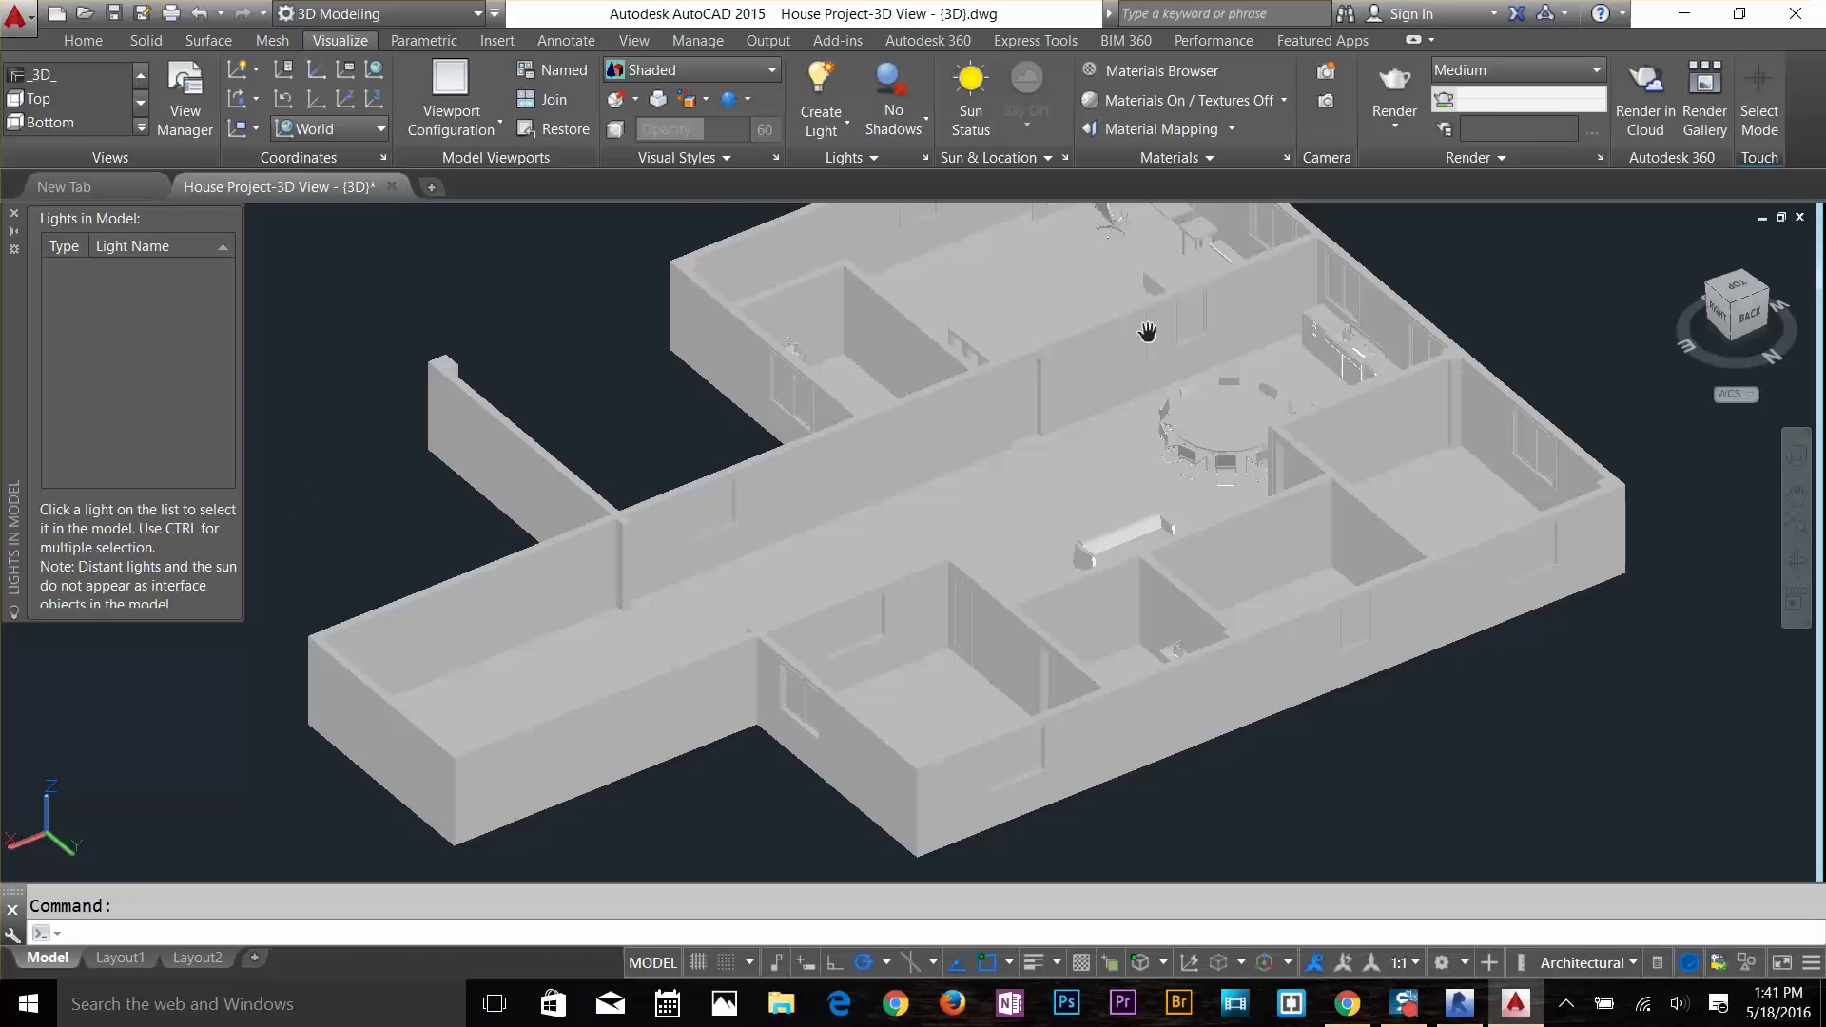
pyautogui.click(83, 40)
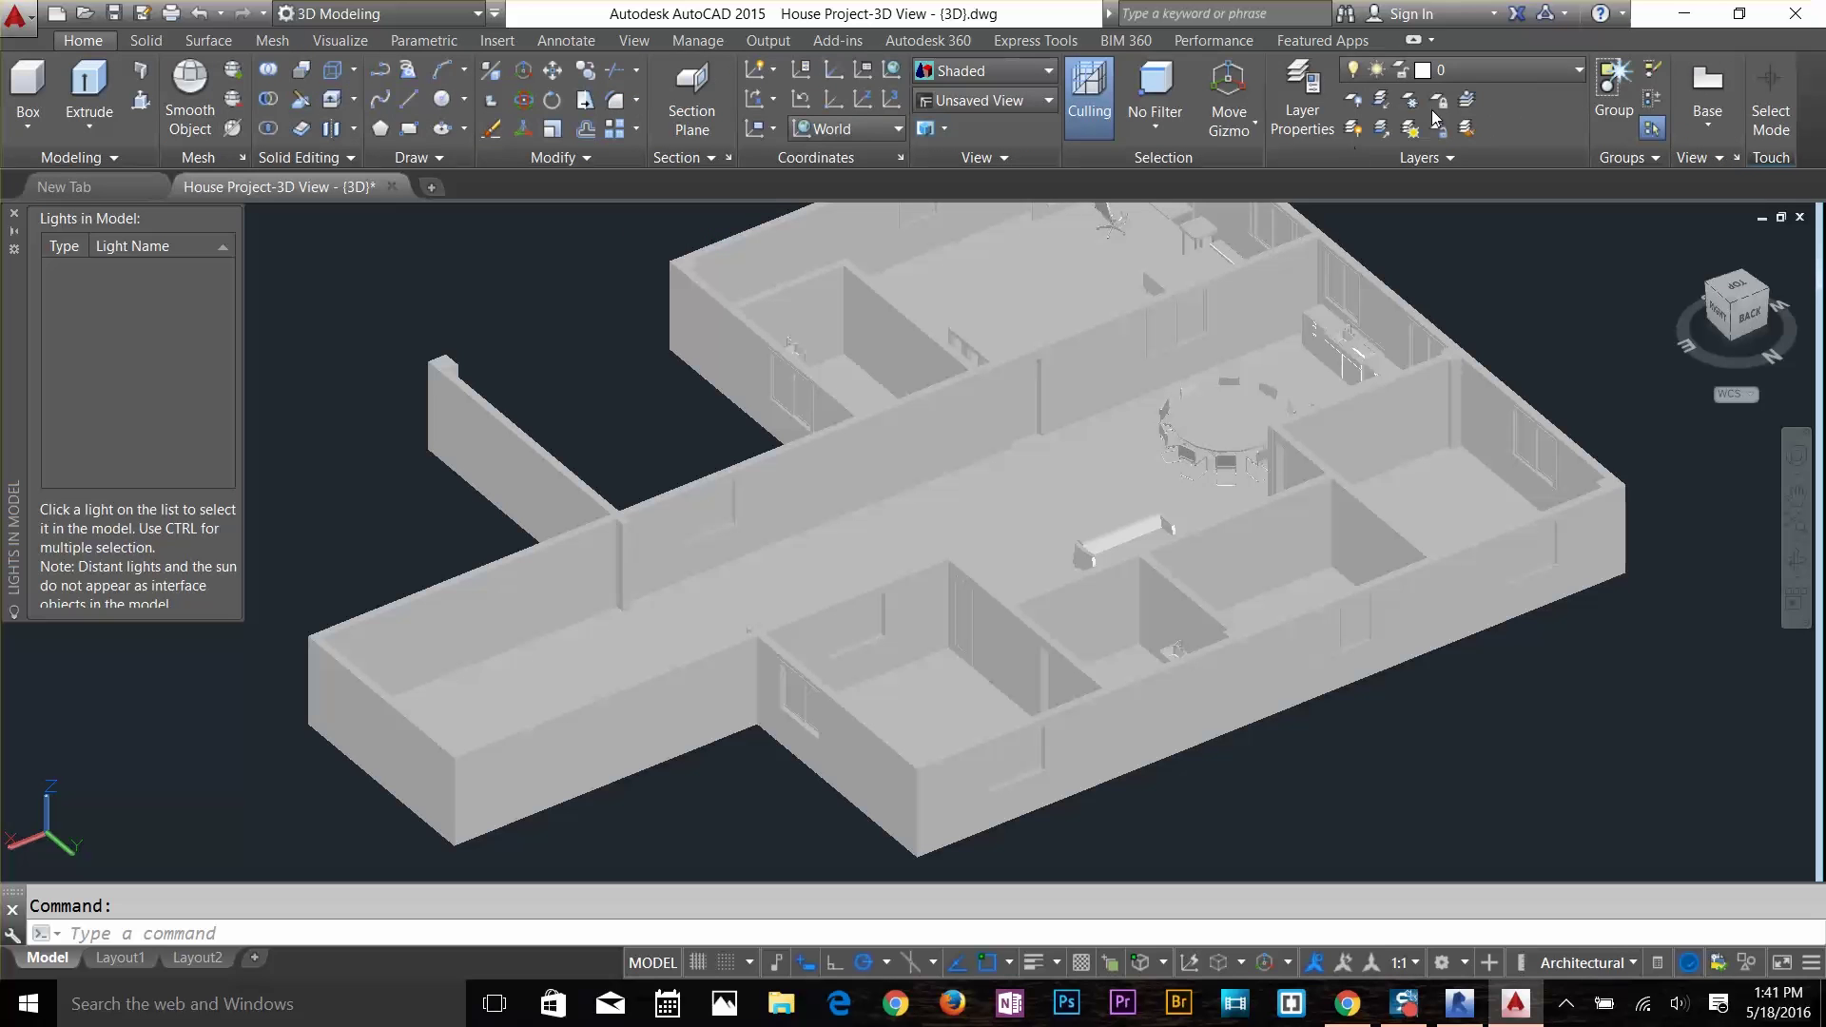
pyautogui.click(1503, 76)
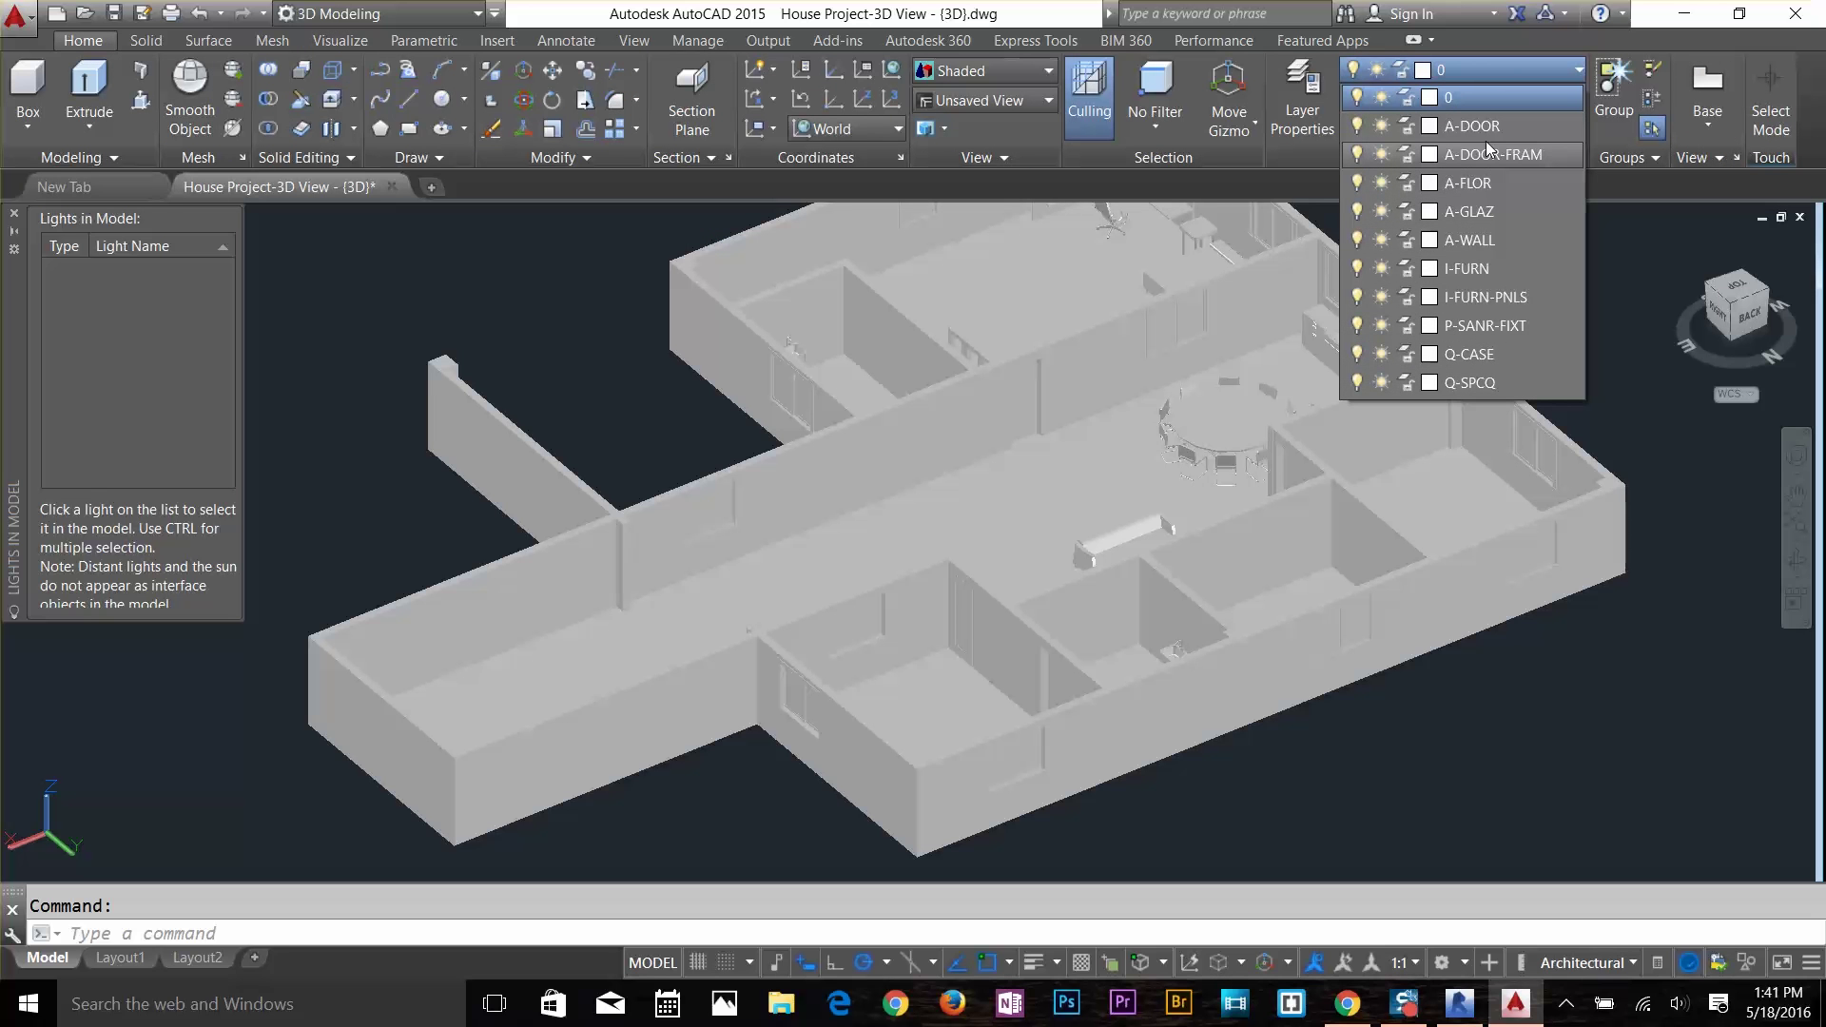
pyautogui.keyDown('shift'); pyautogui.moveTo(1141, 381); pyautogui.dragTo(962, 477, button='middle'); pyautogui.keyUp('shift')
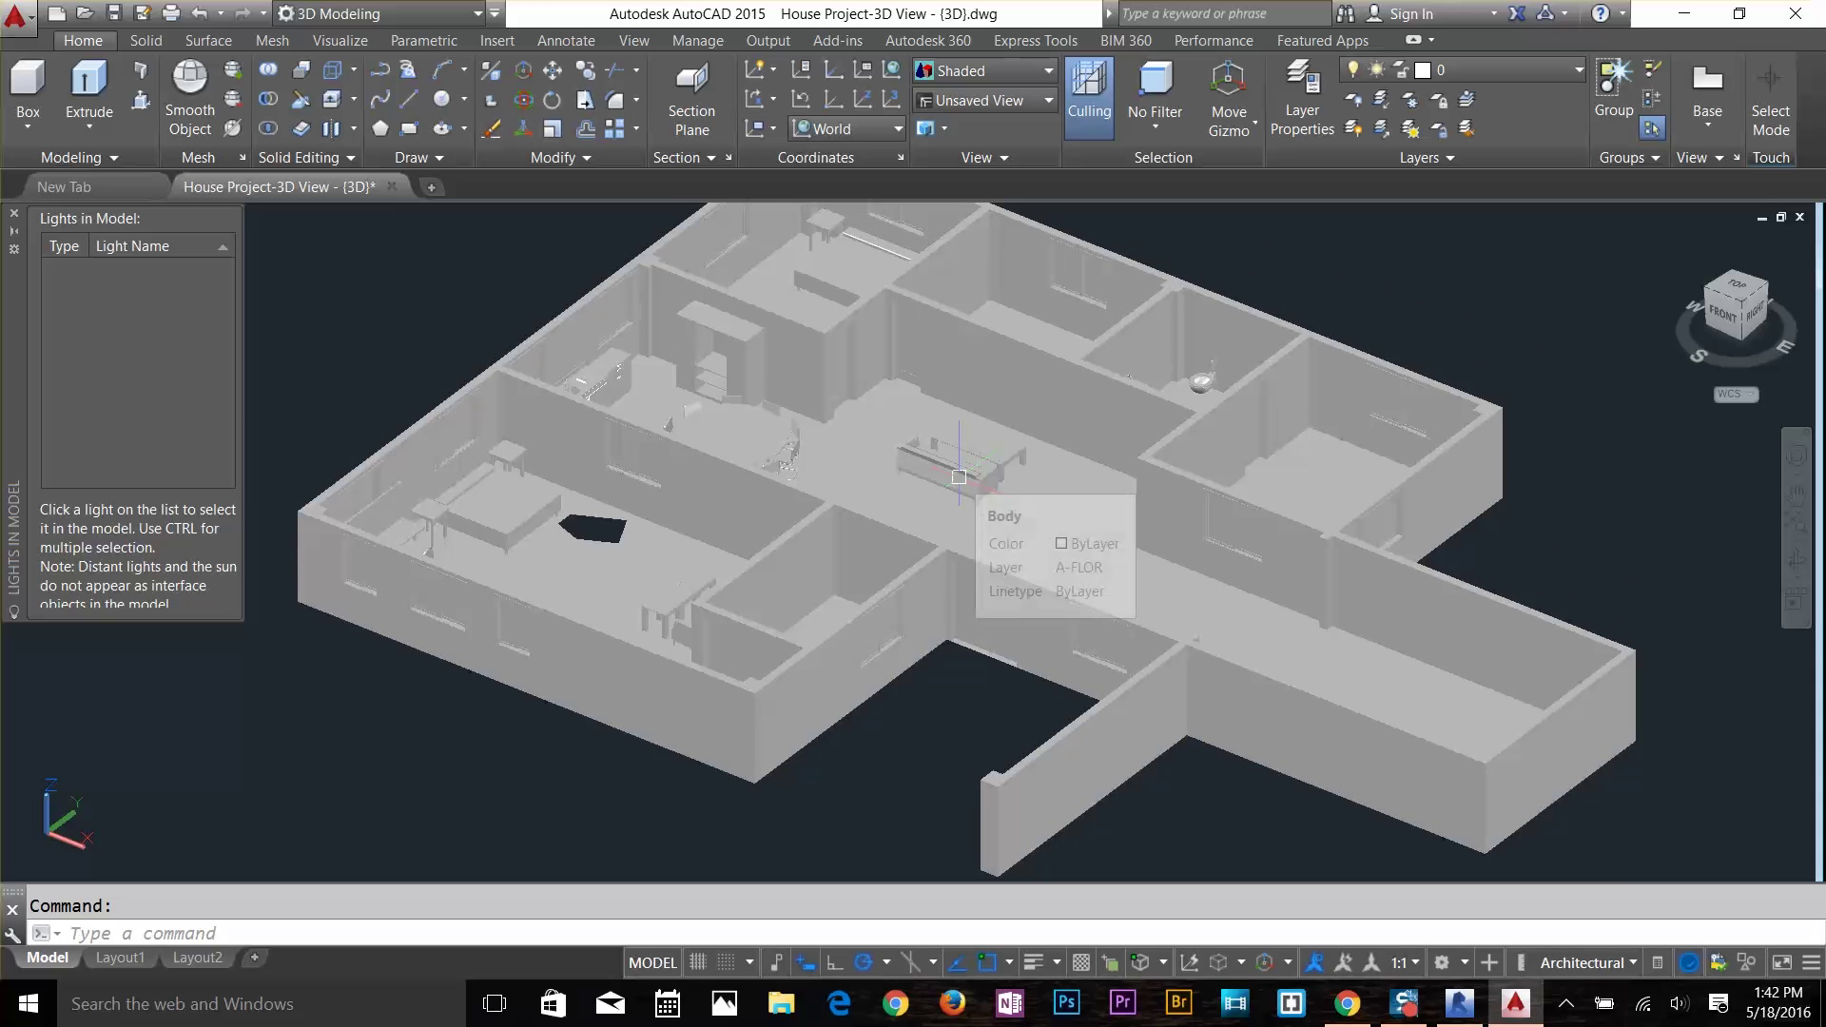